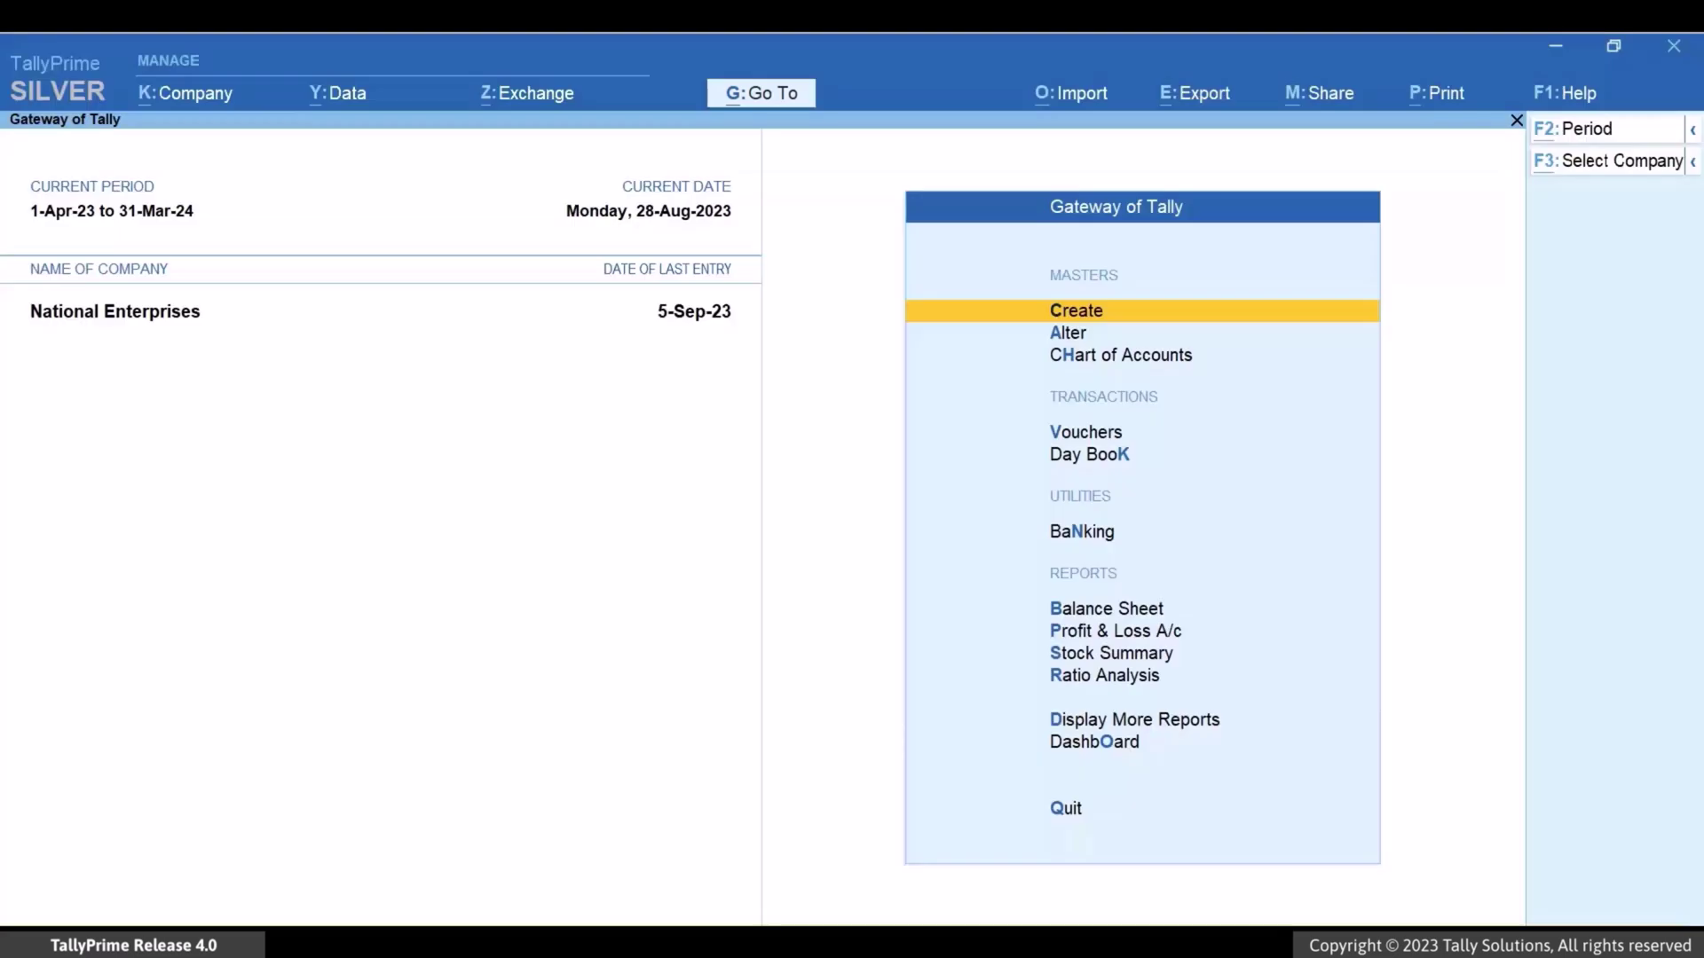
# - Open the Dashboard report for National Enterprises through the Alt+G report search ('Das')
pyautogui.hotkey('alt', 'g')
pyautogui.write('Das')
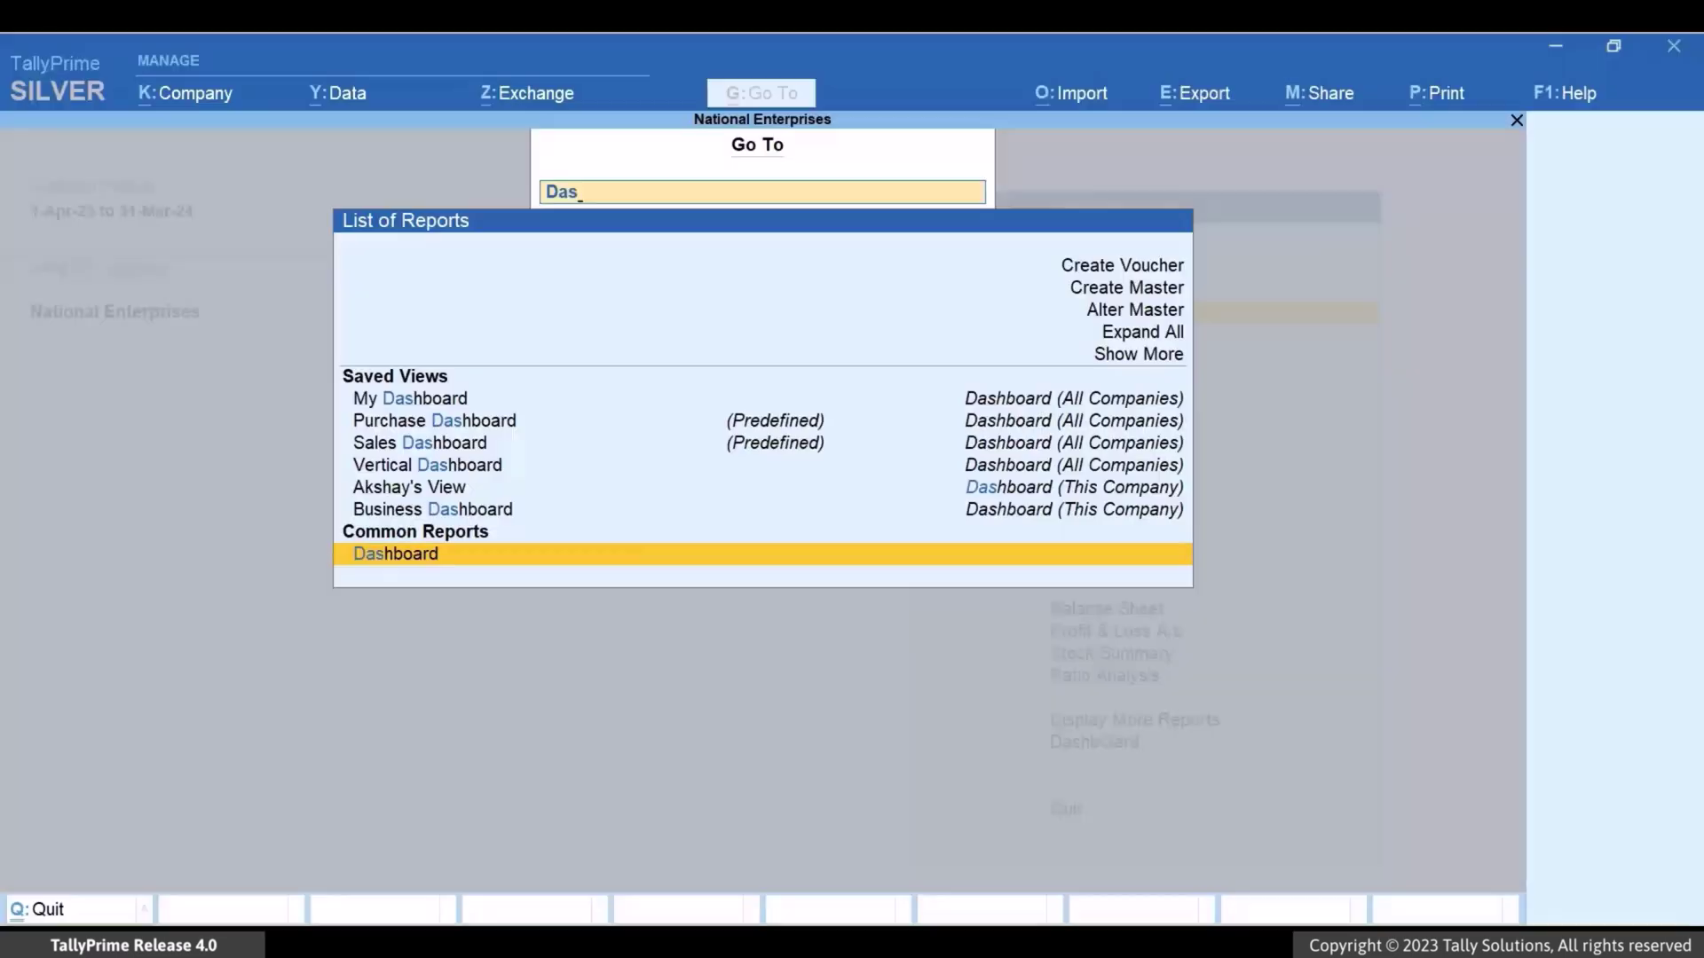
pyautogui.press('Return')
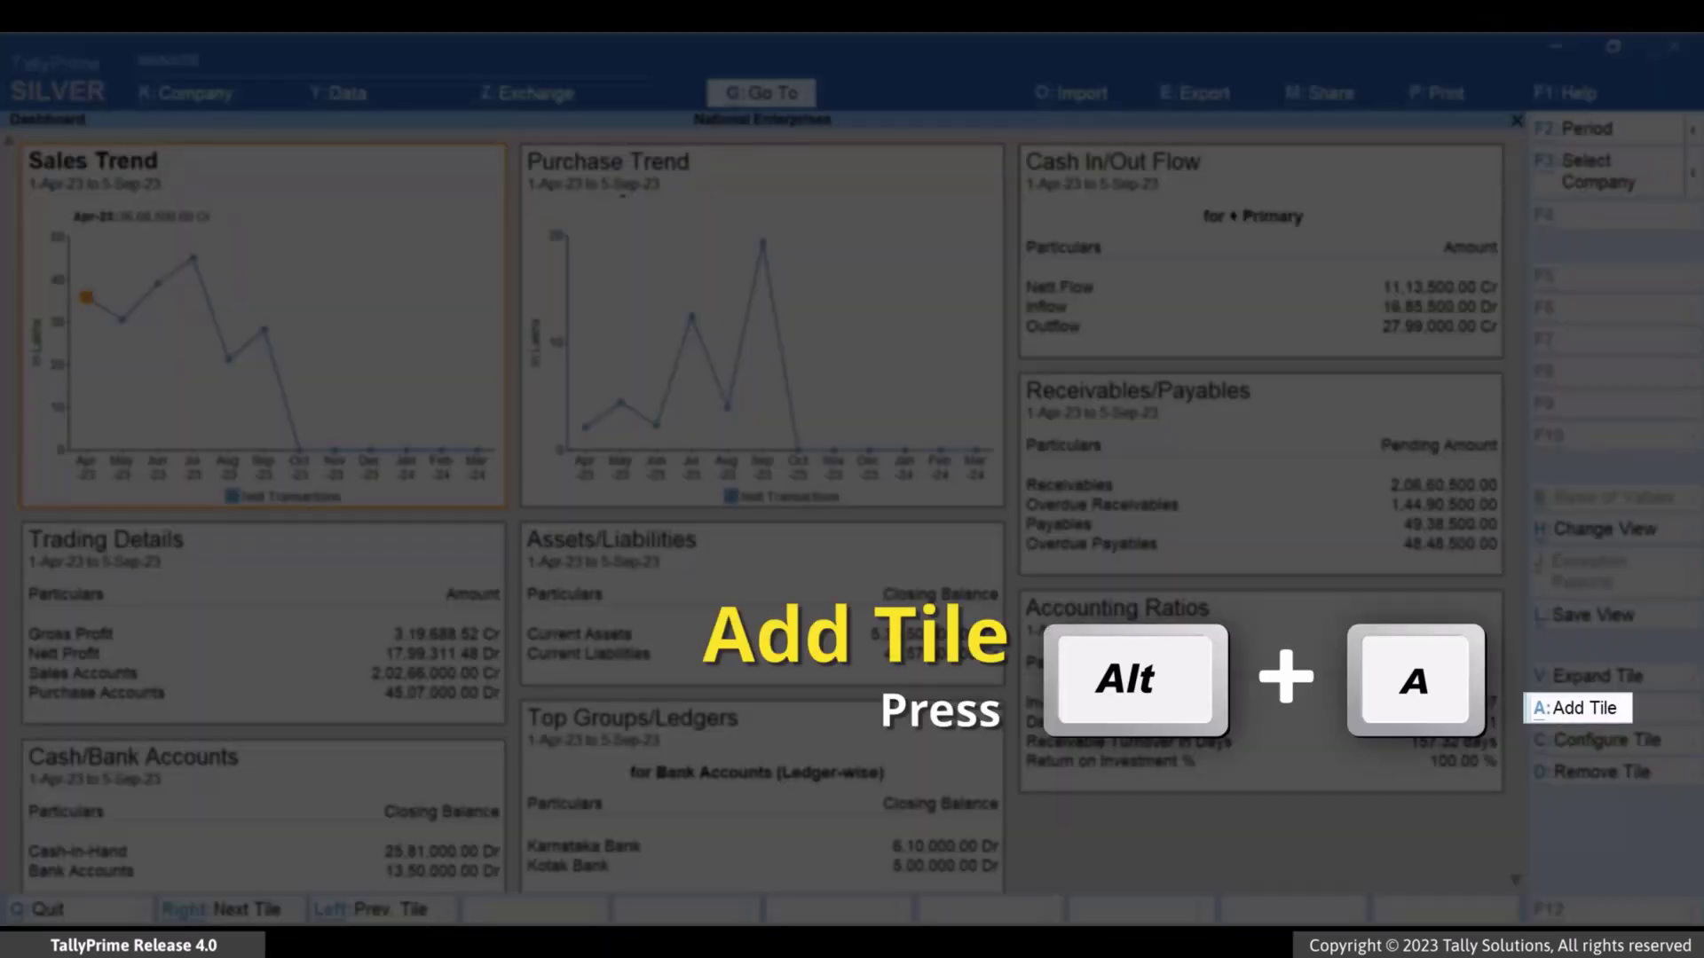
# - Add a Top Cost Centres tile using Primary Cost Category and step through its cost centre rows
pyautogui.hotkey('alt', 'a')
pyautogui.write('To')
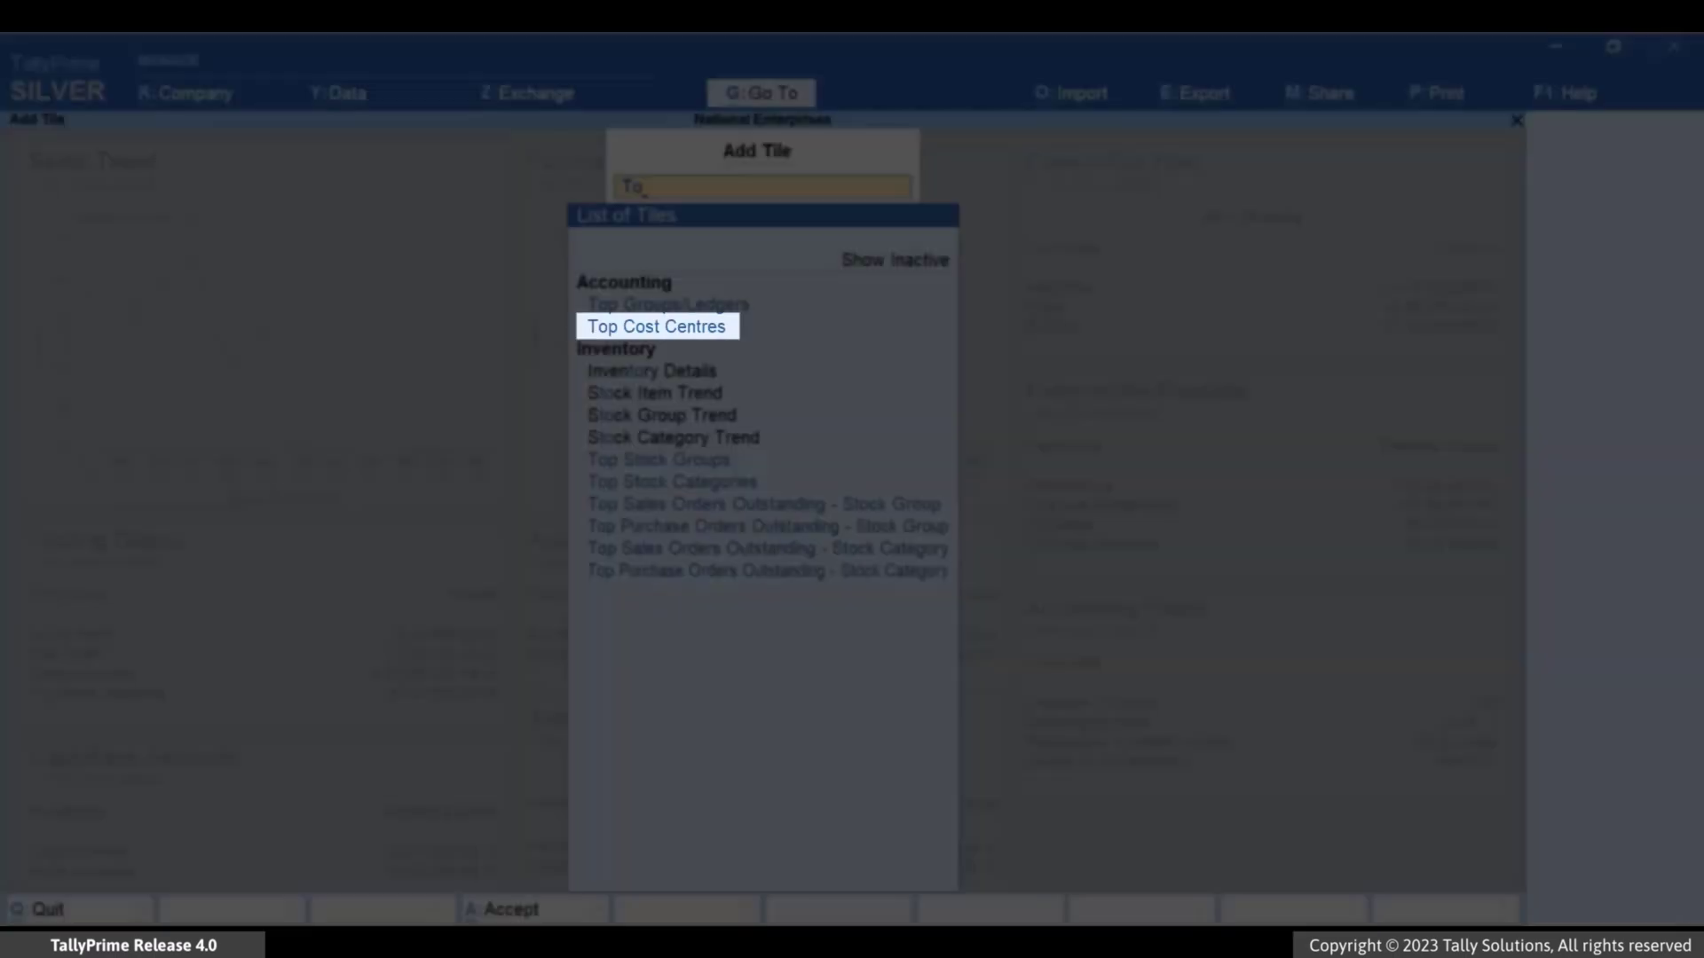
pyautogui.press('Down')
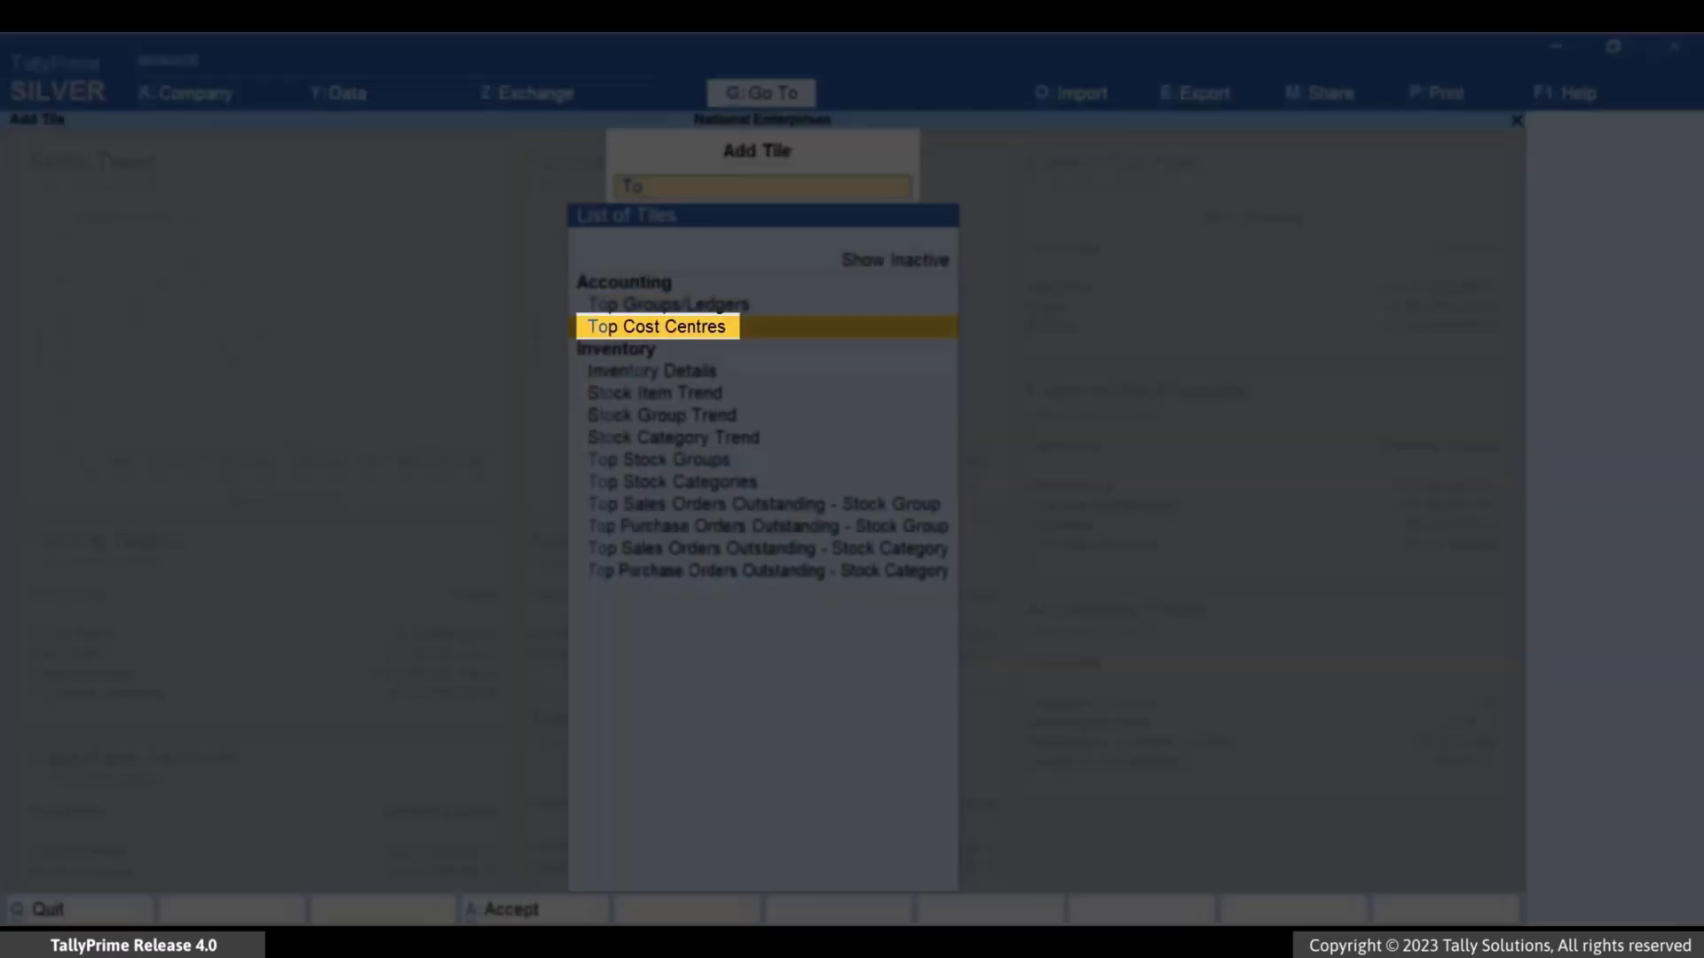
pyautogui.press('Return')
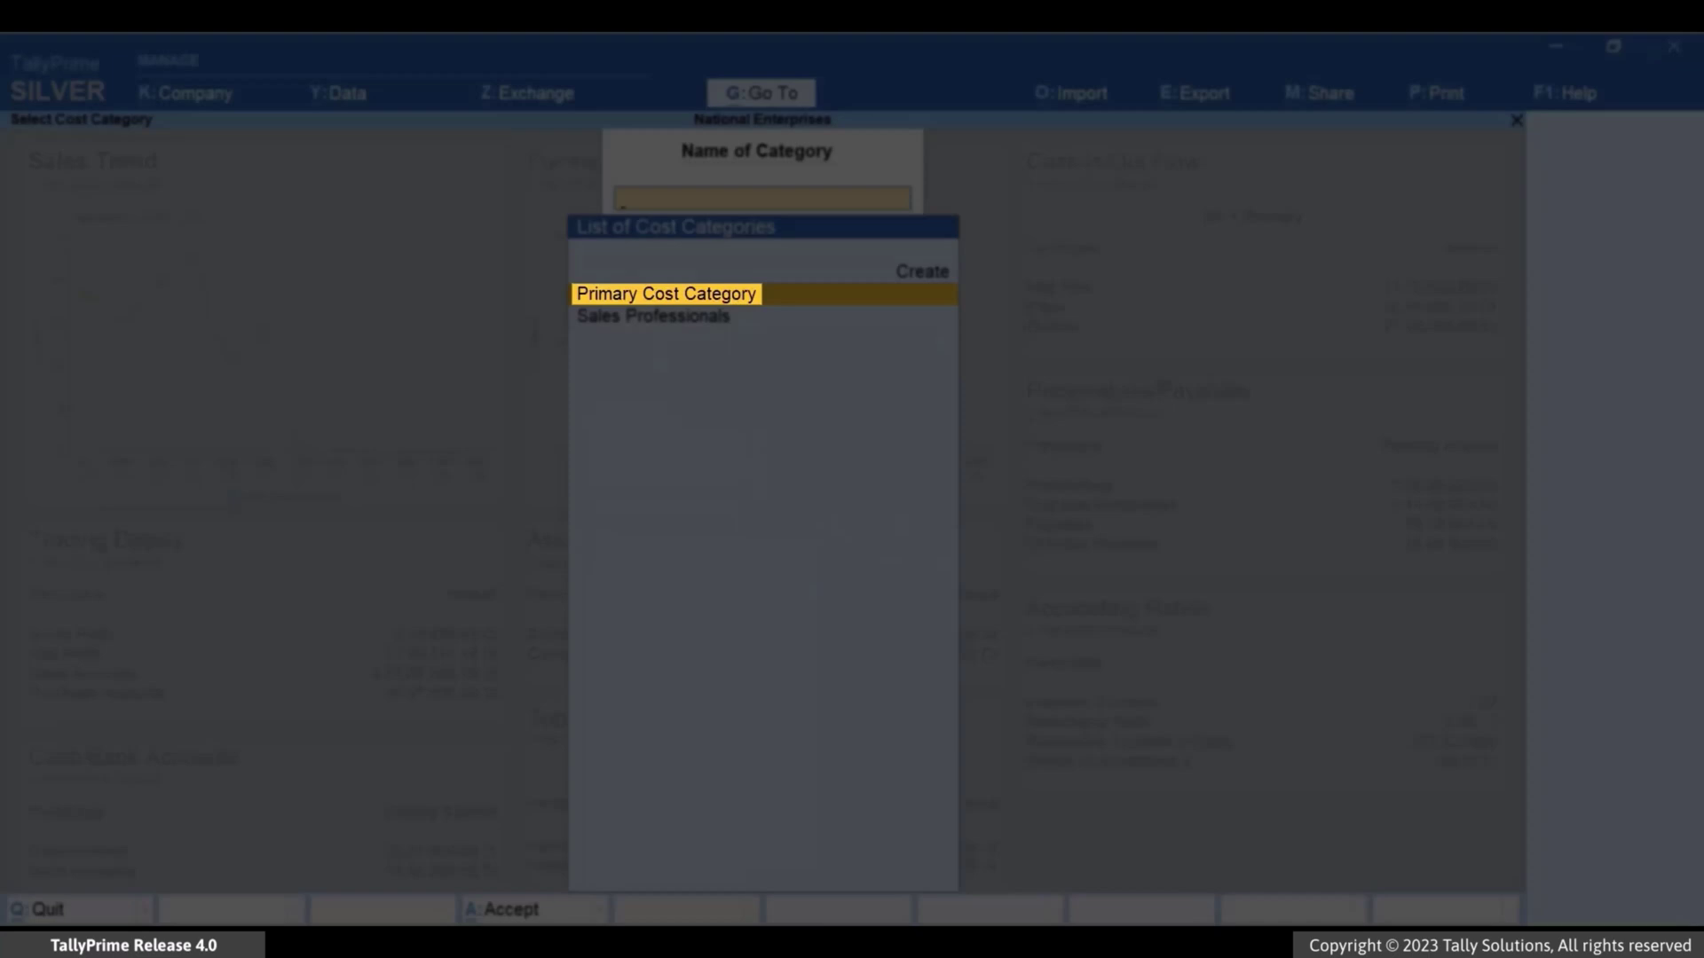
pyautogui.press('Return')
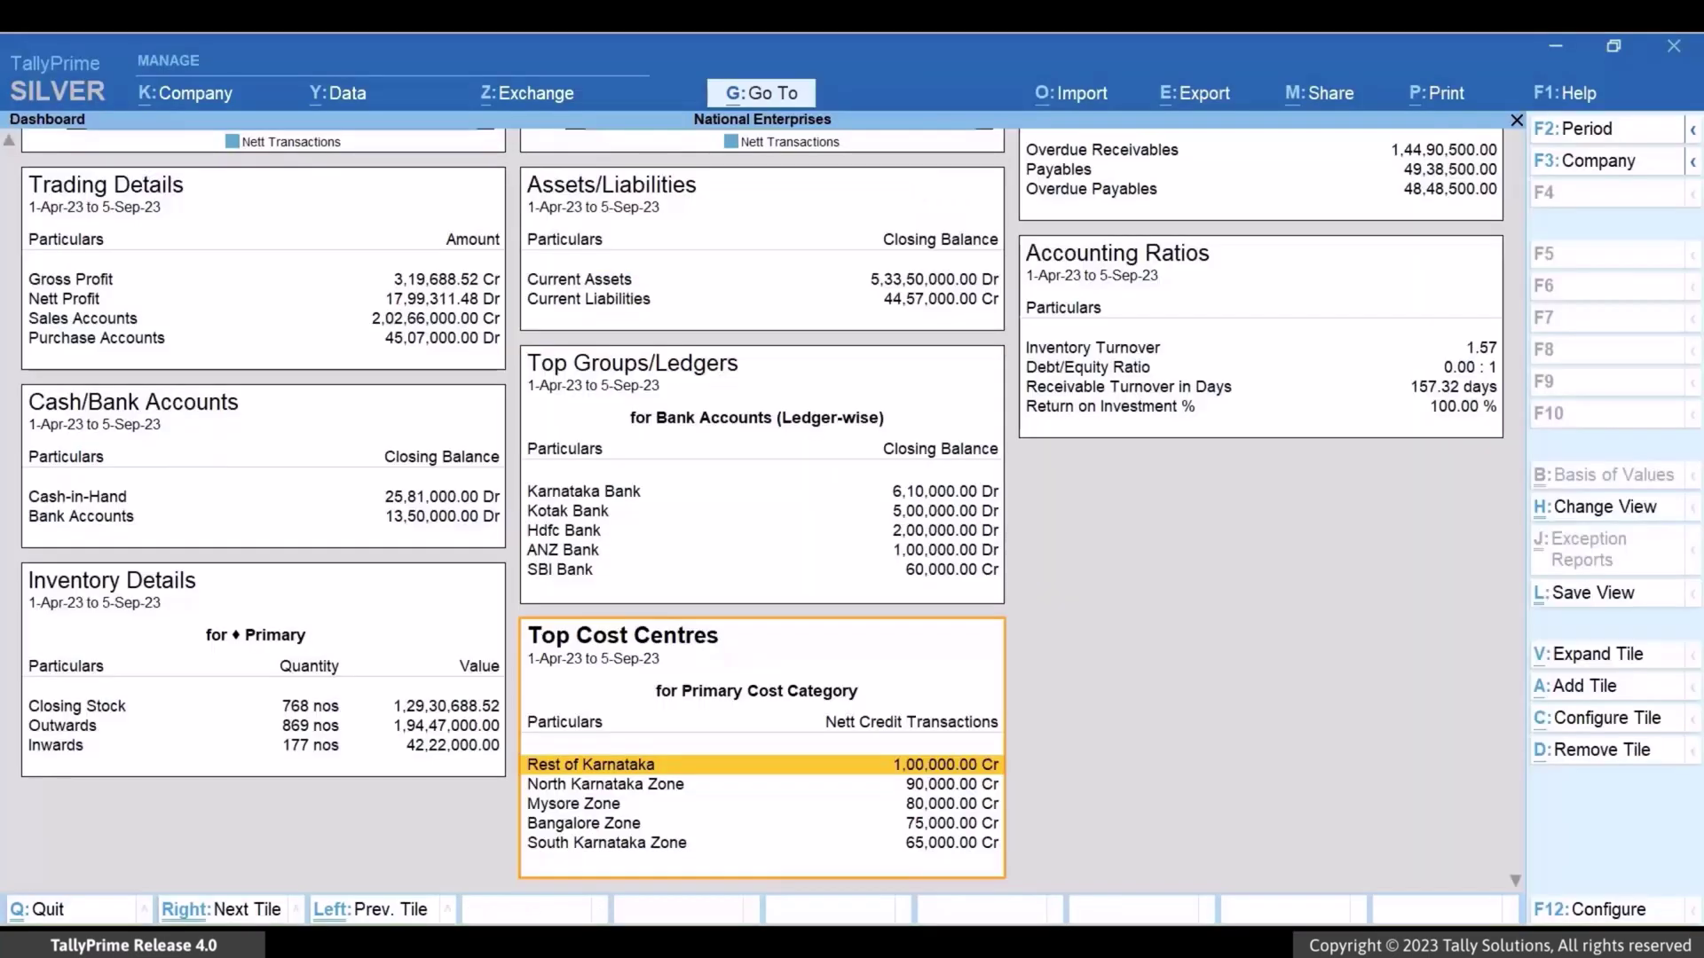
pyautogui.press('Down')
pyautogui.press('Down')
pyautogui.press('Down')
pyautogui.press('Down')
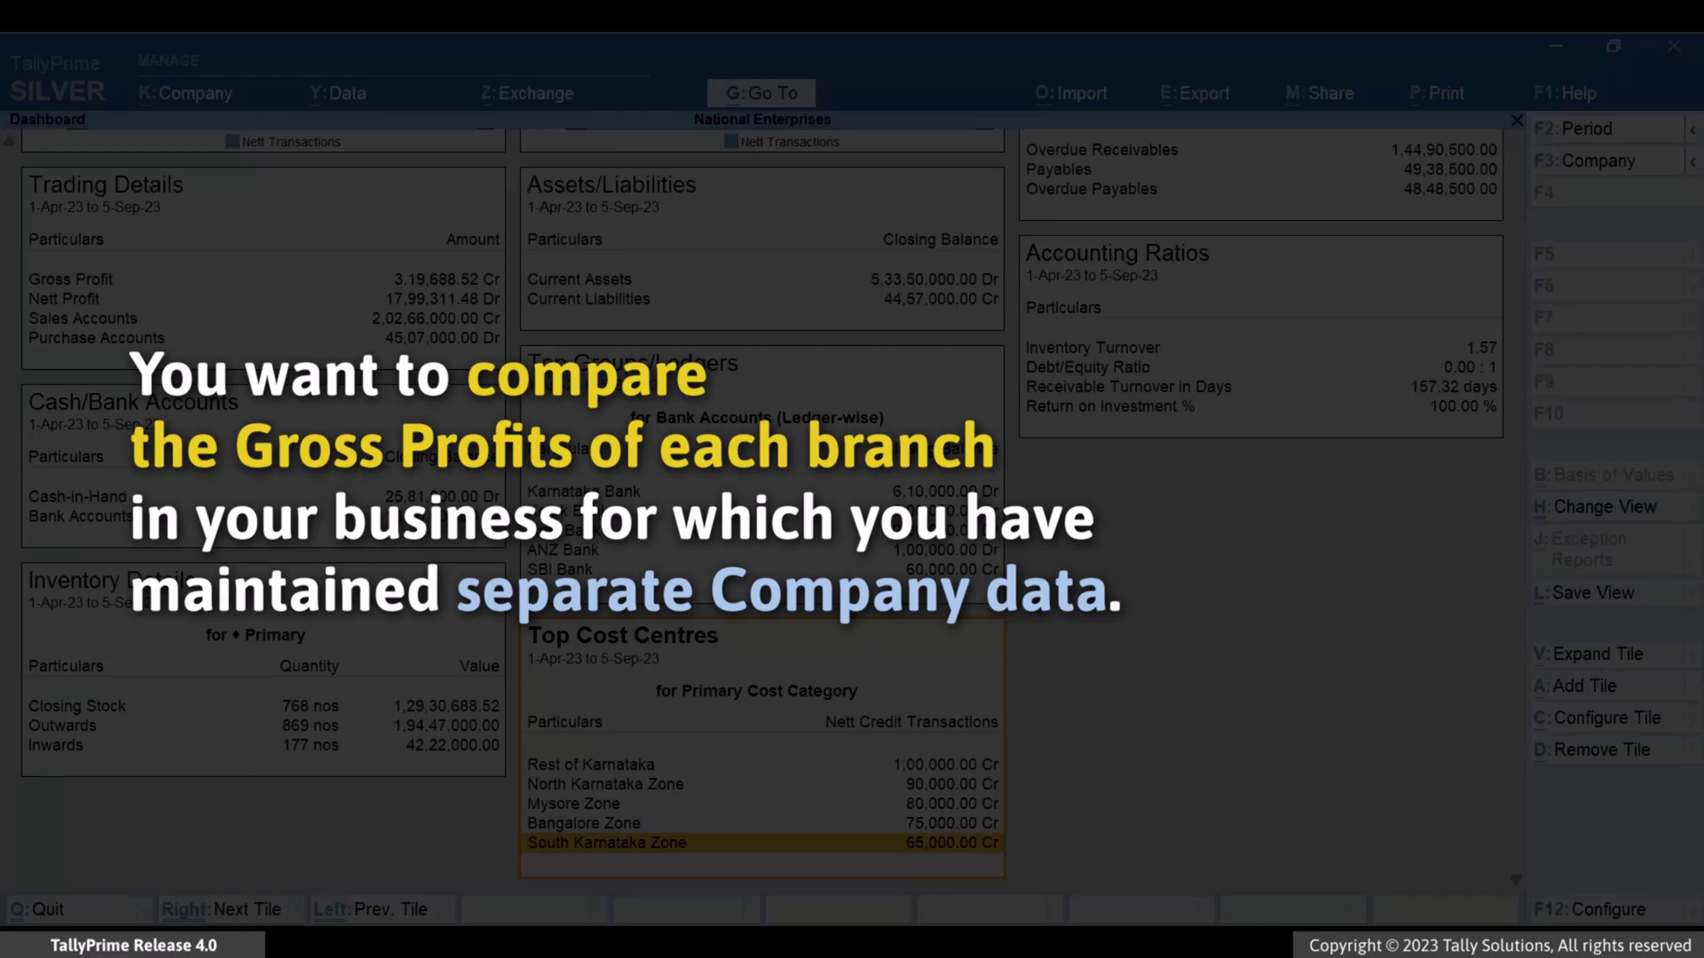
# - Quit the dashboard and load National Enterprises Branch, keeping National Enterprises as the current company
pyautogui.press('Escape')
pyautogui.press('y')
pyautogui.hotkey('alt', 'k')
pyautogui.press('Down')
pyautogui.press('Down')
pyautogui.press('Down')
pyautogui.press('Return')
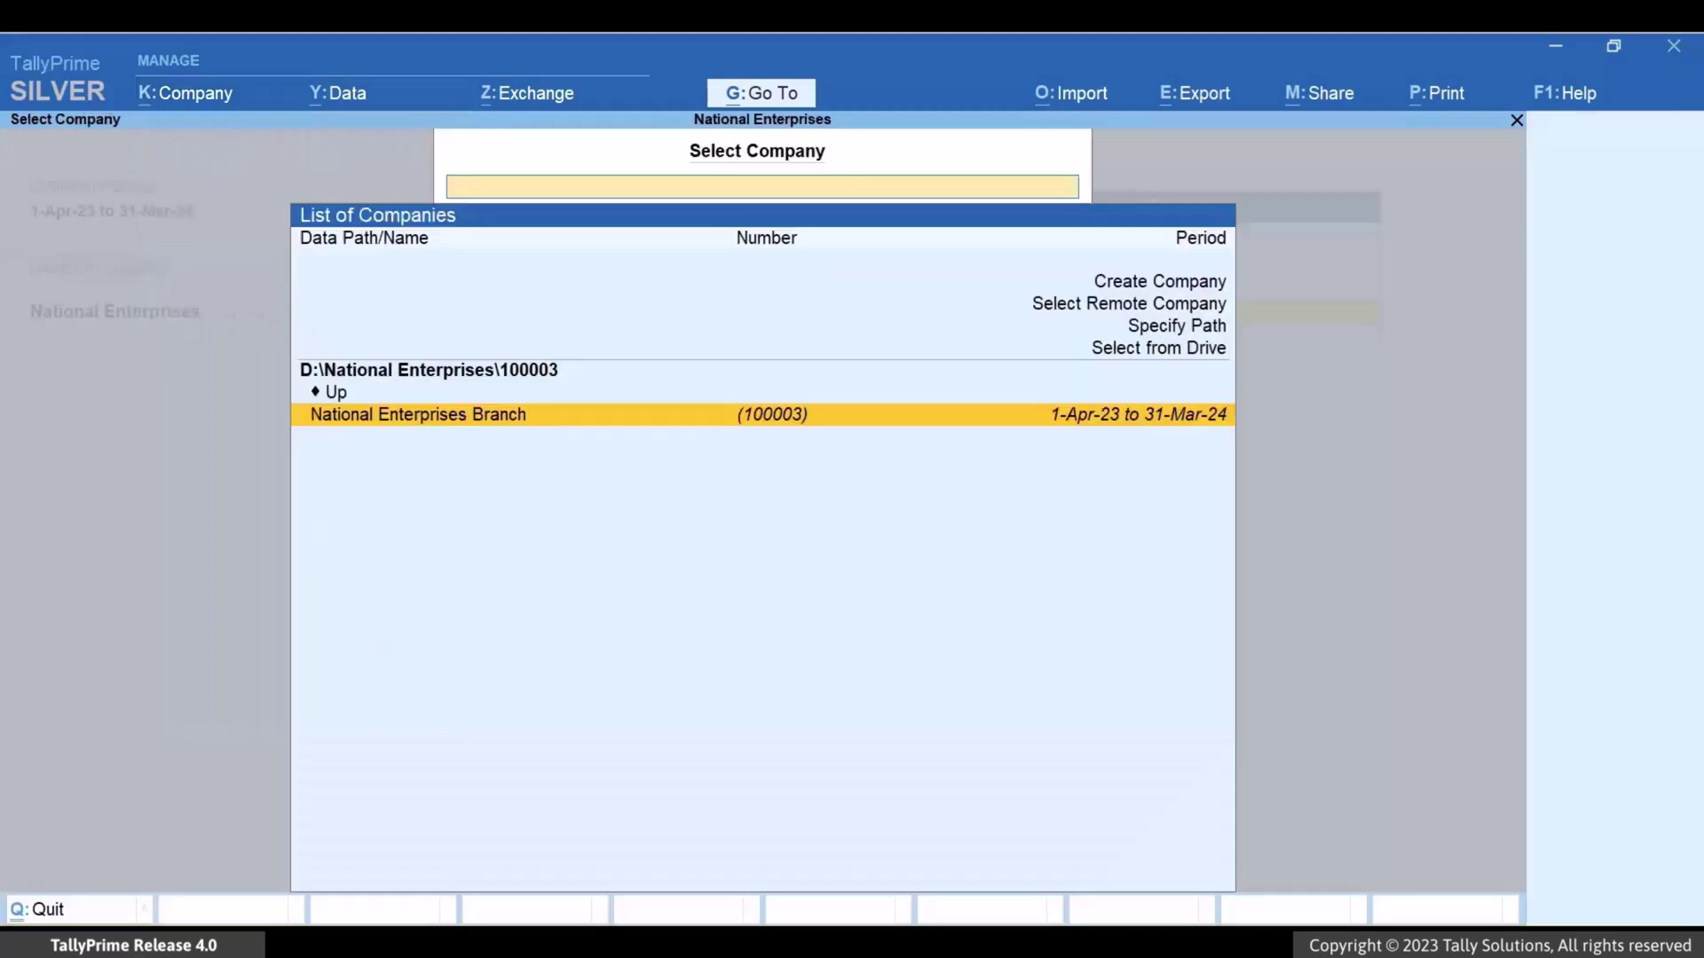
pyautogui.press('Return')
pyautogui.press('Return')
pyautogui.press('Return')
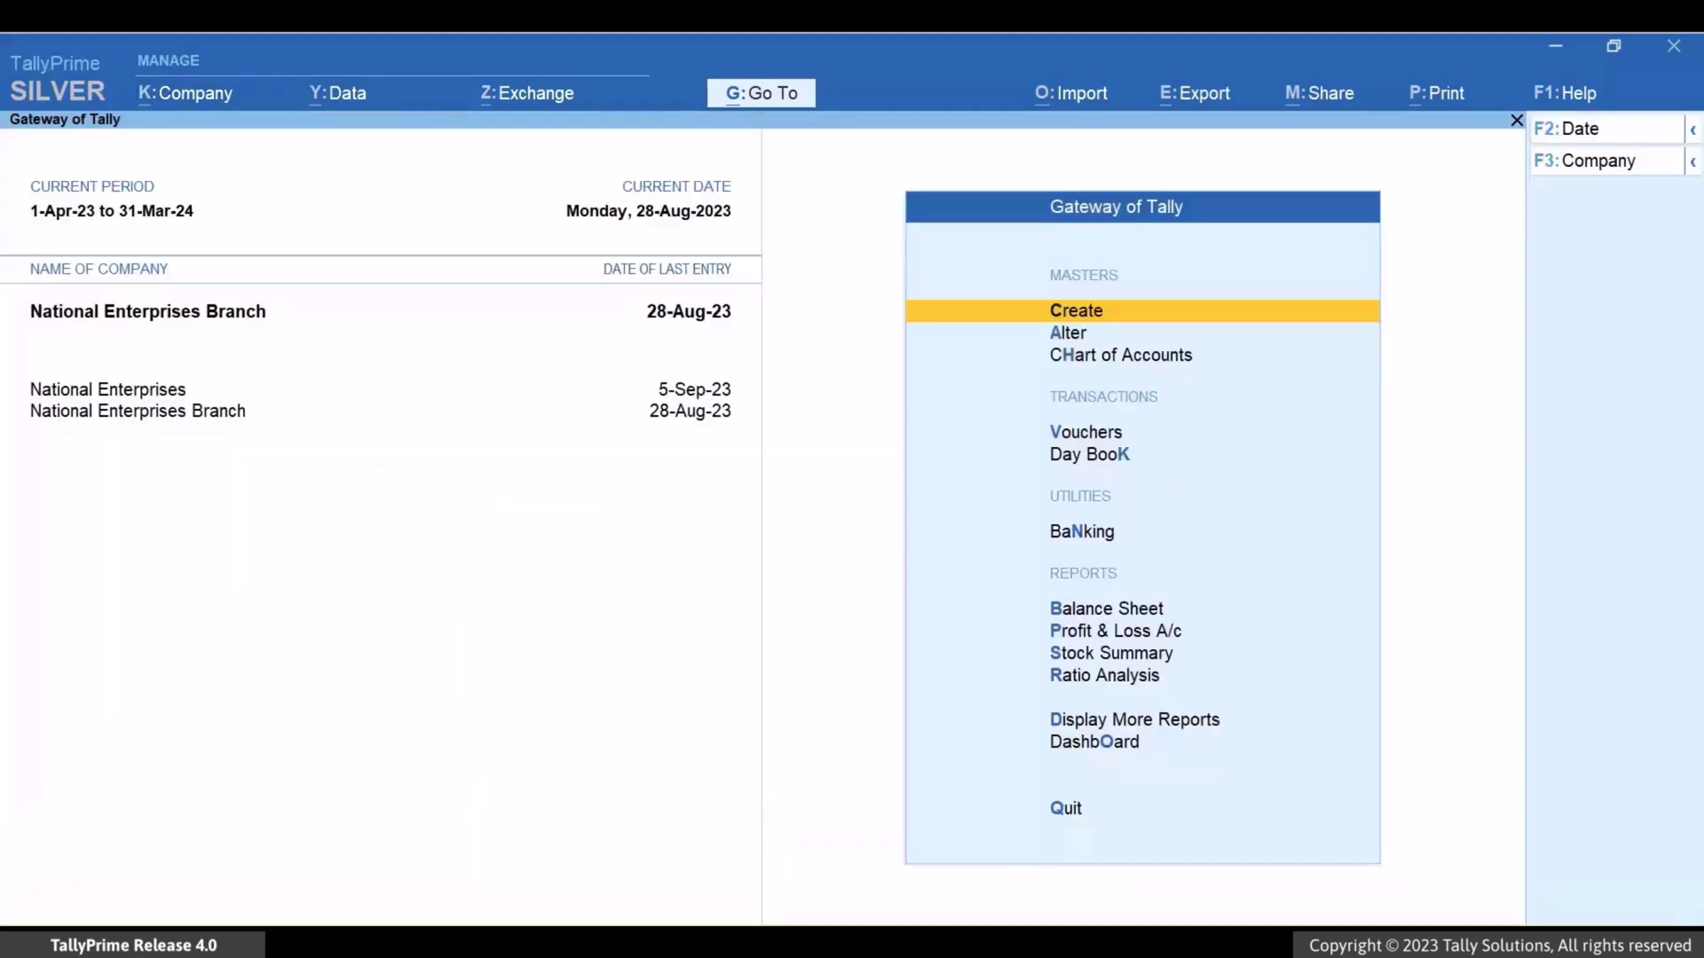
pyautogui.click(178, 389)
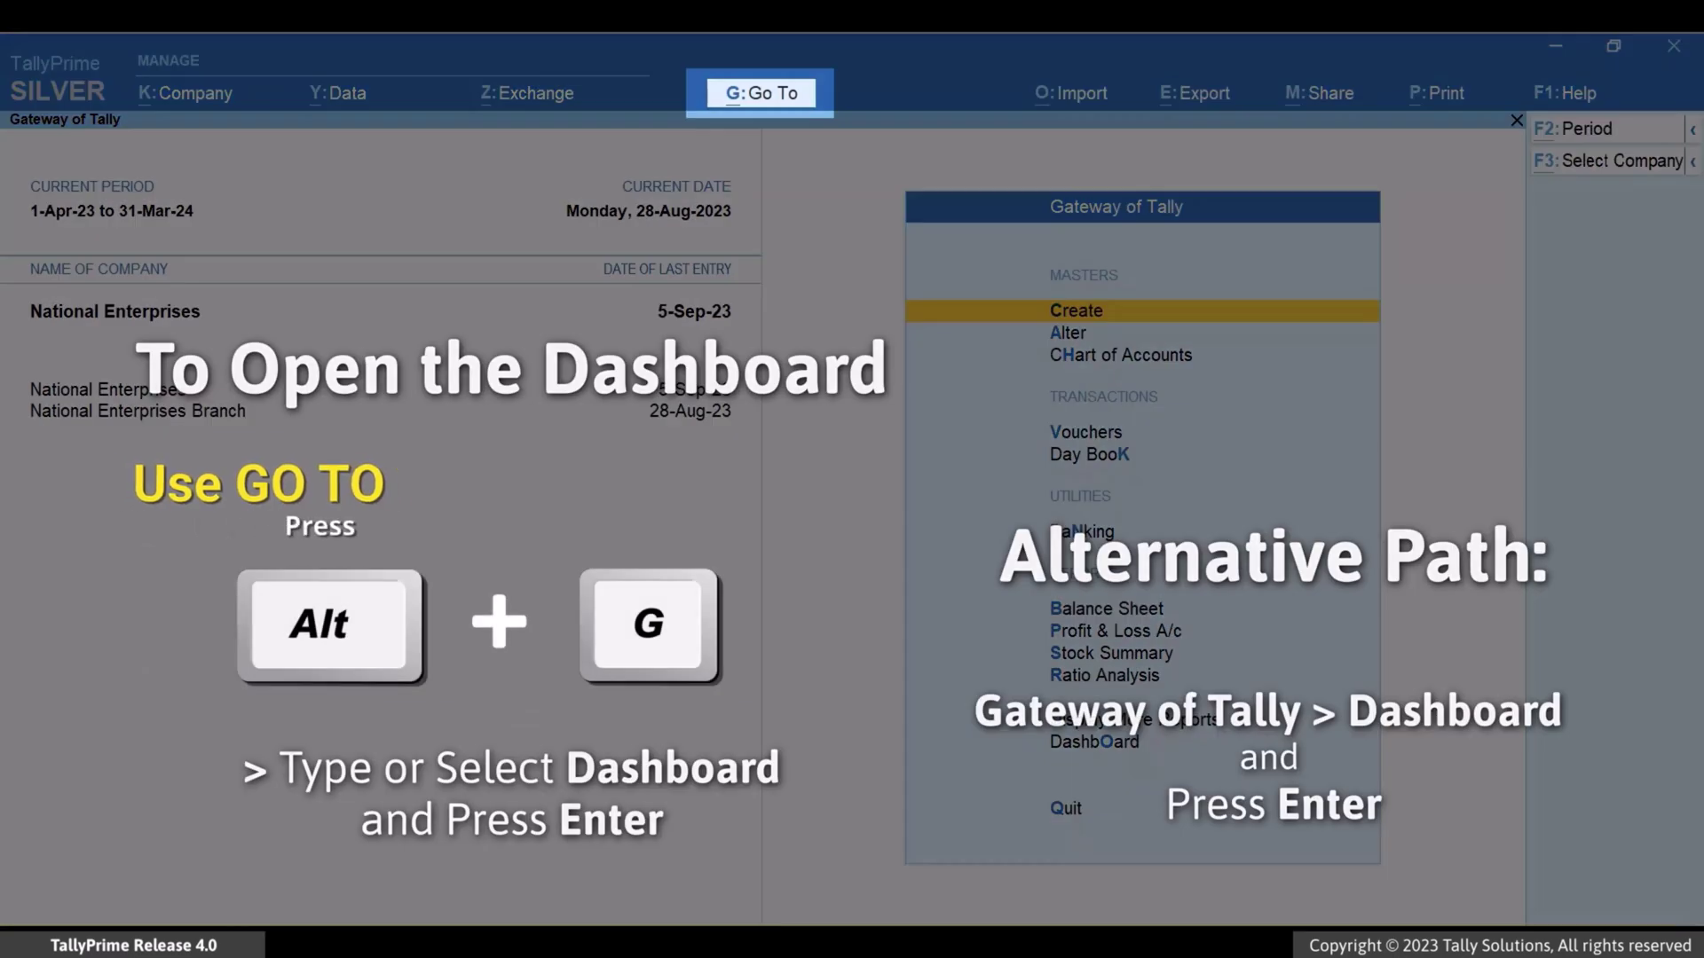
# - Reopen the Dashboard, add the Company-wise Comparison - Gross Profit tile, and compare both companies' figures
pyautogui.hotkey('alt', 'g')
pyautogui.write('Das')
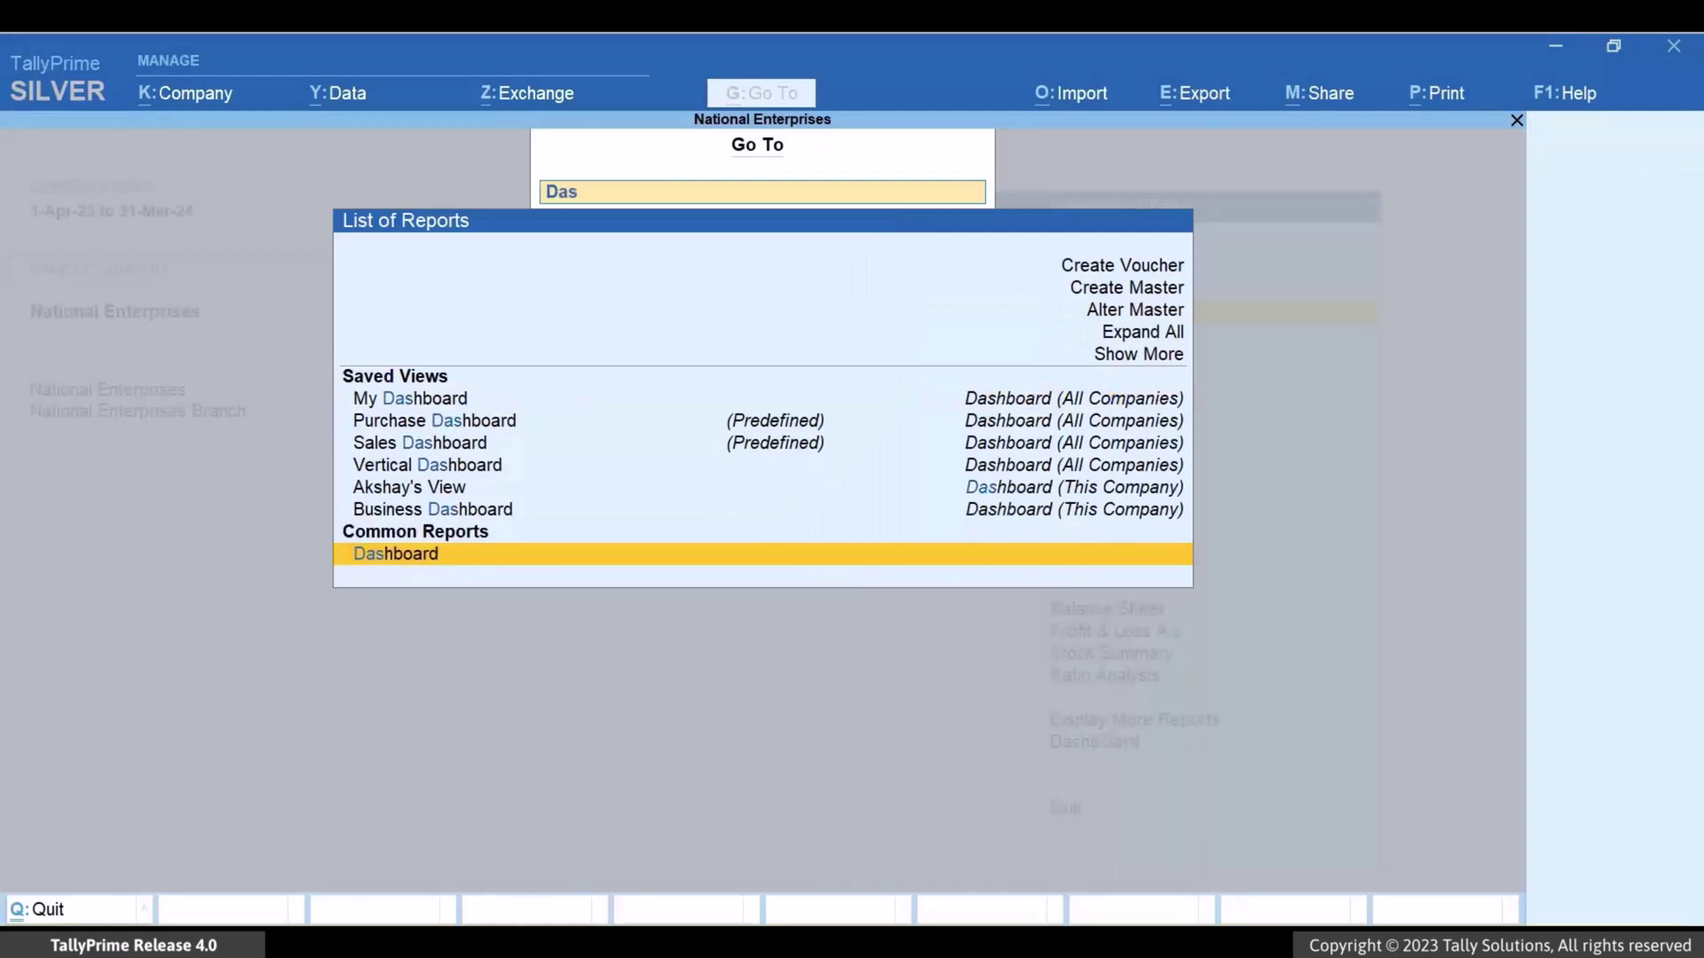
pyautogui.press('Return')
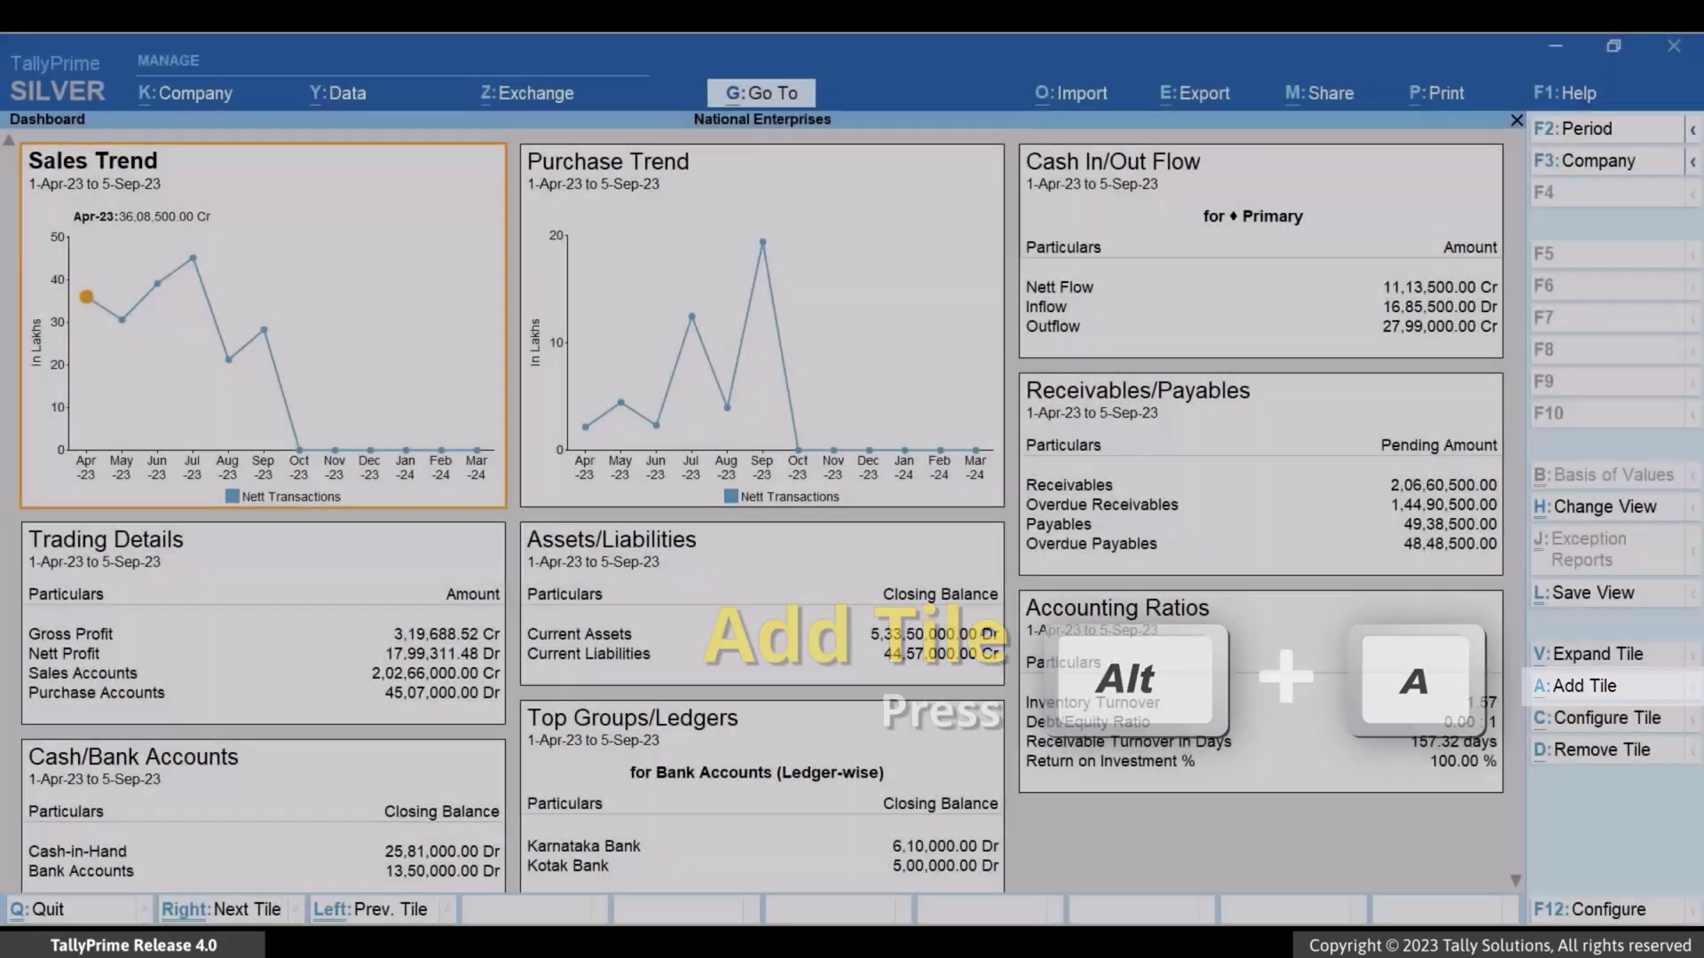
pyautogui.hotkey('alt', 'a')
pyautogui.write('Comp')
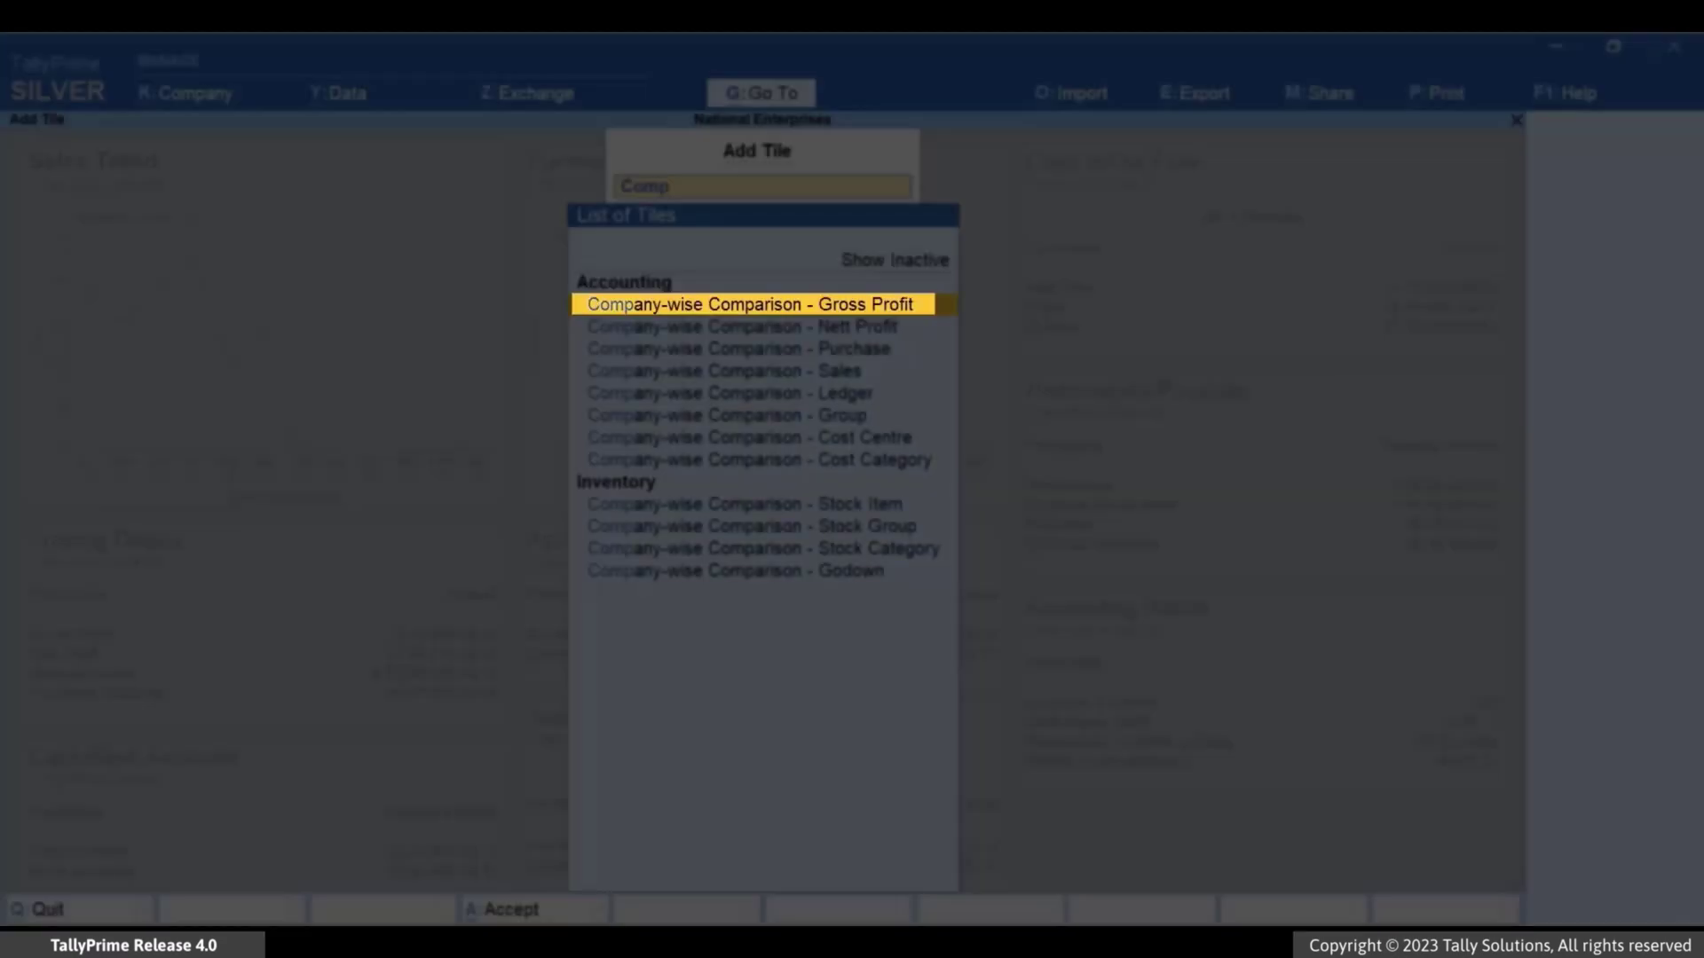
pyautogui.press('Return')
pyautogui.press('Down')
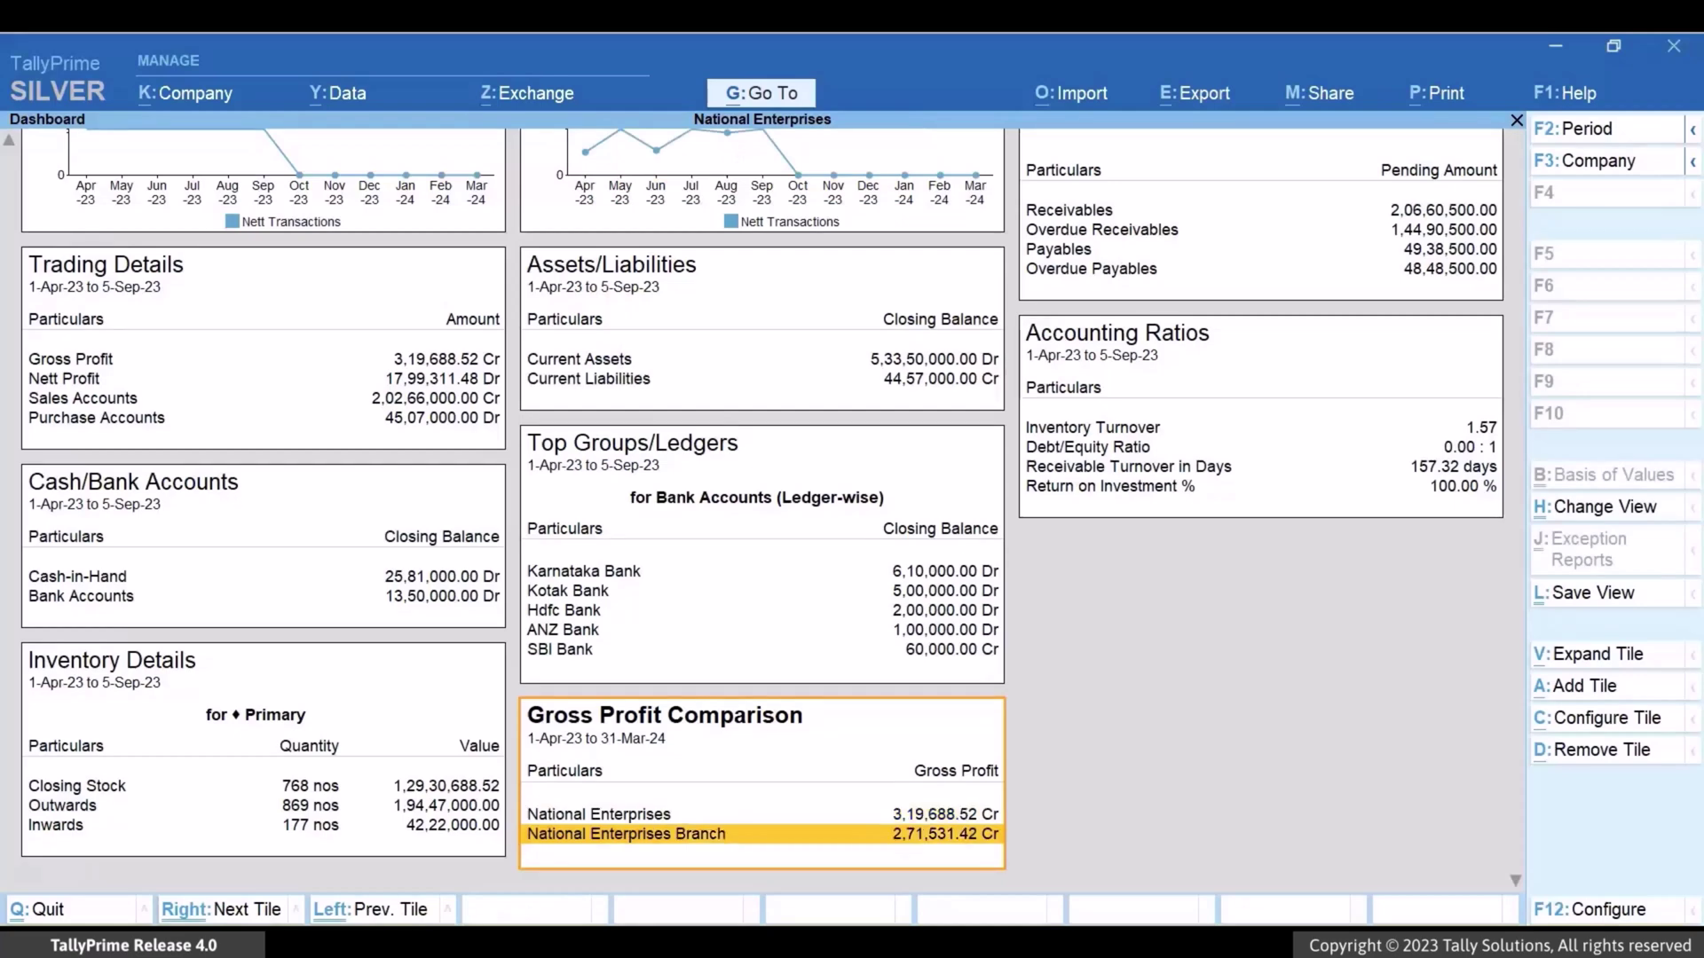
pyautogui.press('Up')
pyautogui.press('Down')
pyautogui.press('Up')
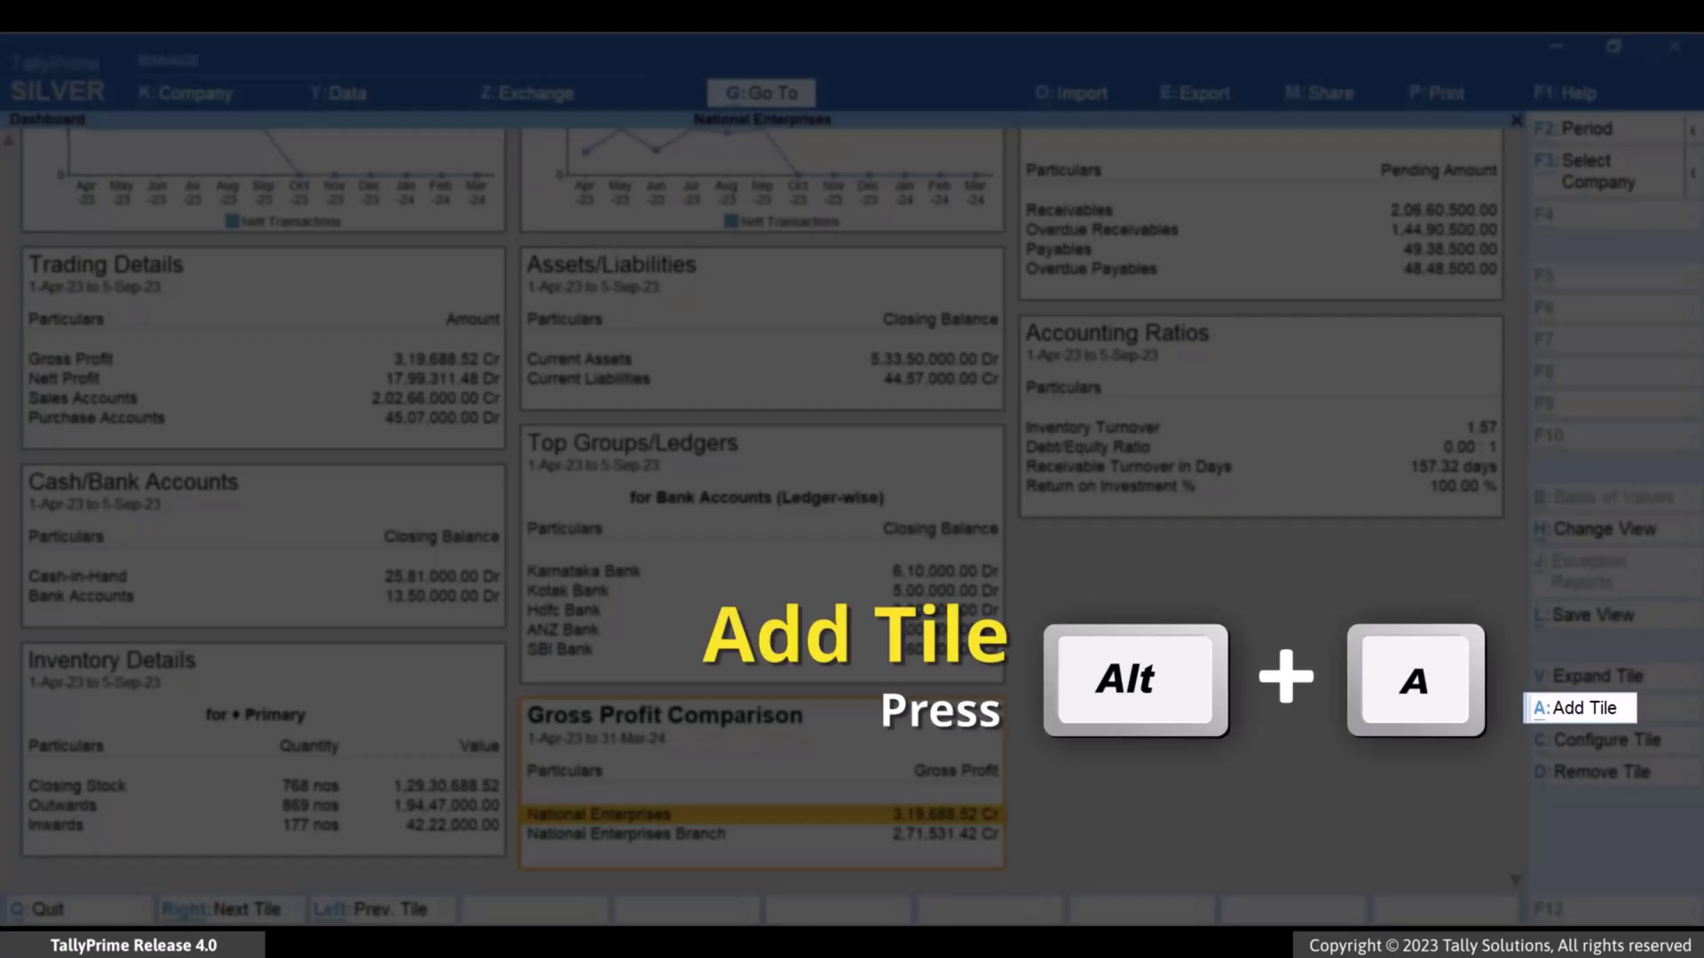
# - Browse the accounting, inventory, Bank/Cash and GST tiles available to add, then close without adding
pyautogui.hotkey('alt', 'a')
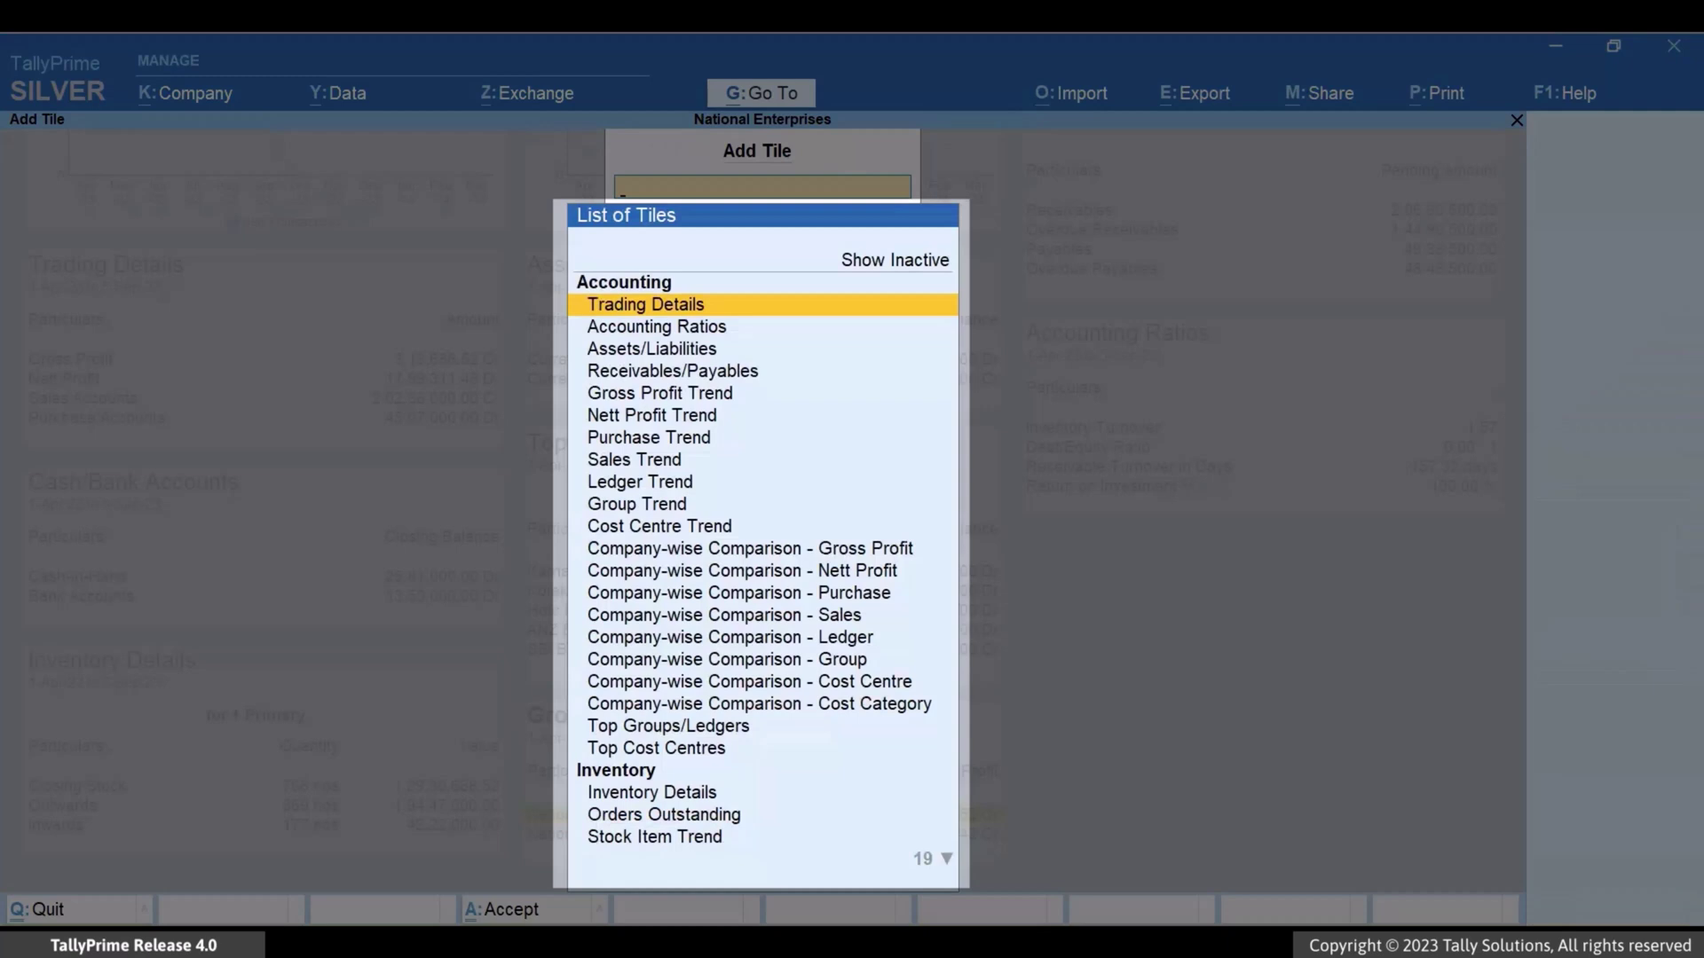
pyautogui.press('Down')
pyautogui.press('Down')
pyautogui.press('Down')
pyautogui.press('Down')
pyautogui.press('Down')
pyautogui.press('Down')
pyautogui.press('Down')
pyautogui.press('Down')
pyautogui.press('Down')
pyautogui.press('Down')
pyautogui.press('Down')
pyautogui.press('Down')
pyautogui.press('Down')
pyautogui.press('Down')
pyautogui.press('Down')
pyautogui.press('Down')
pyautogui.press('Down')
pyautogui.press('Down')
pyautogui.press('Down')
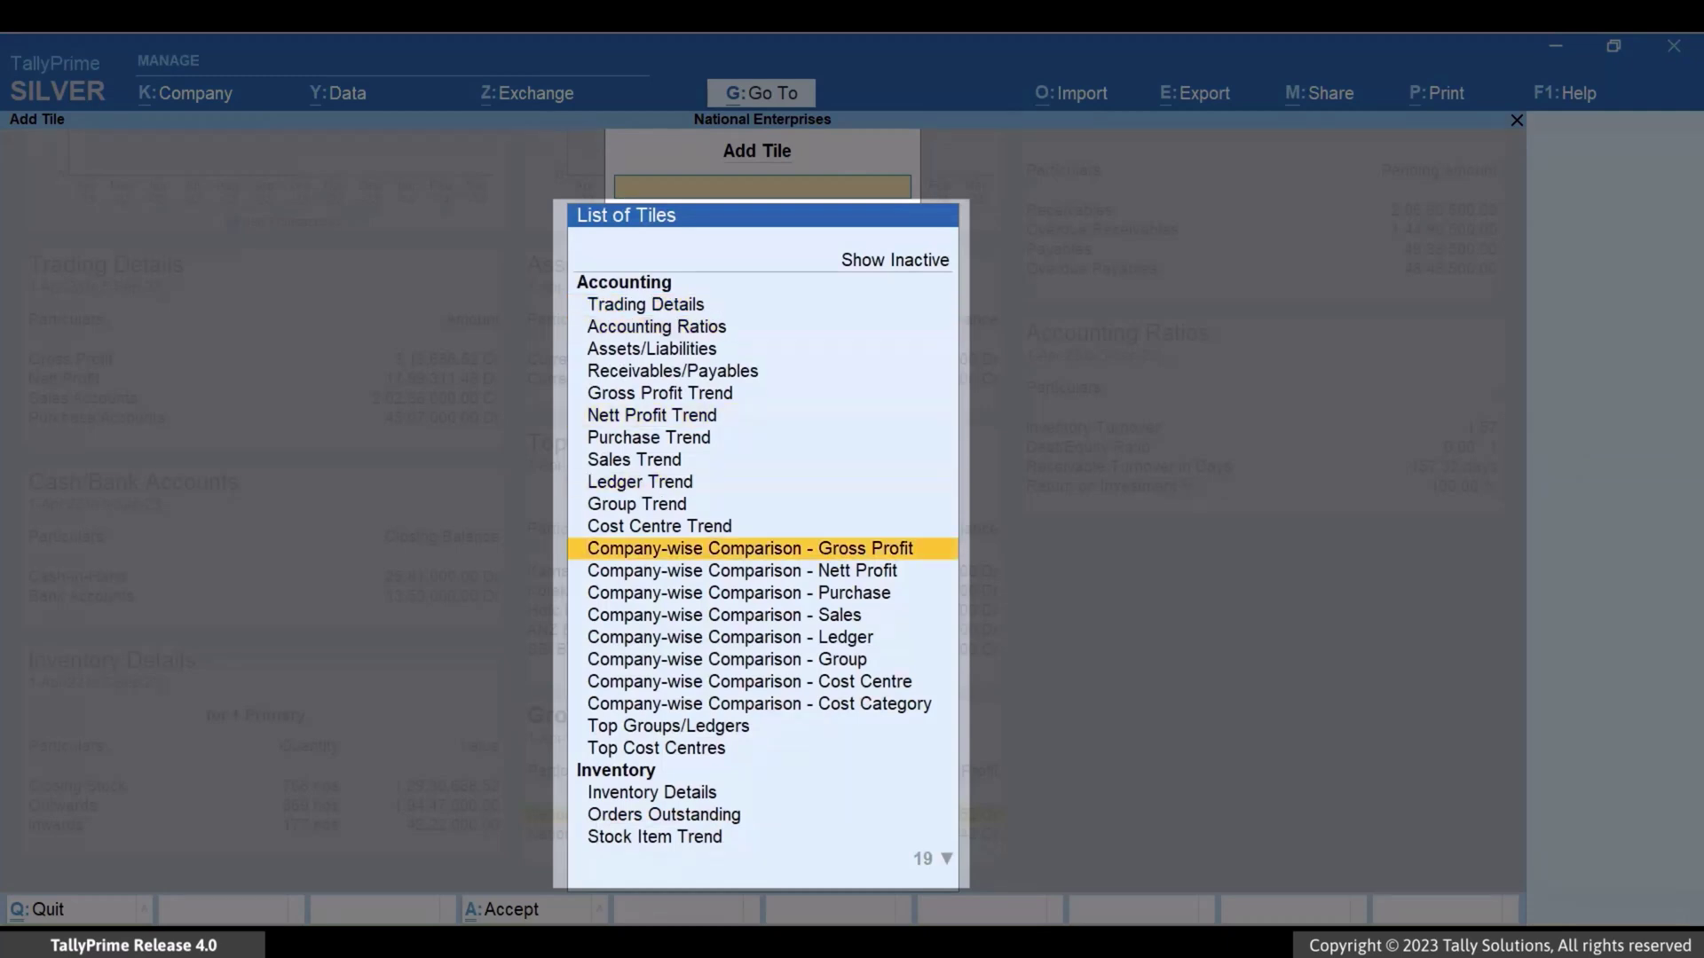
pyautogui.press('Down')
pyautogui.press('Down')
pyautogui.press('Down')
pyautogui.press('Down')
pyautogui.press('Down')
pyautogui.press('Down')
pyautogui.press('Down')
pyautogui.press('Down')
pyautogui.press('Down')
pyautogui.press('Down')
pyautogui.press('Down')
pyautogui.press('Down')
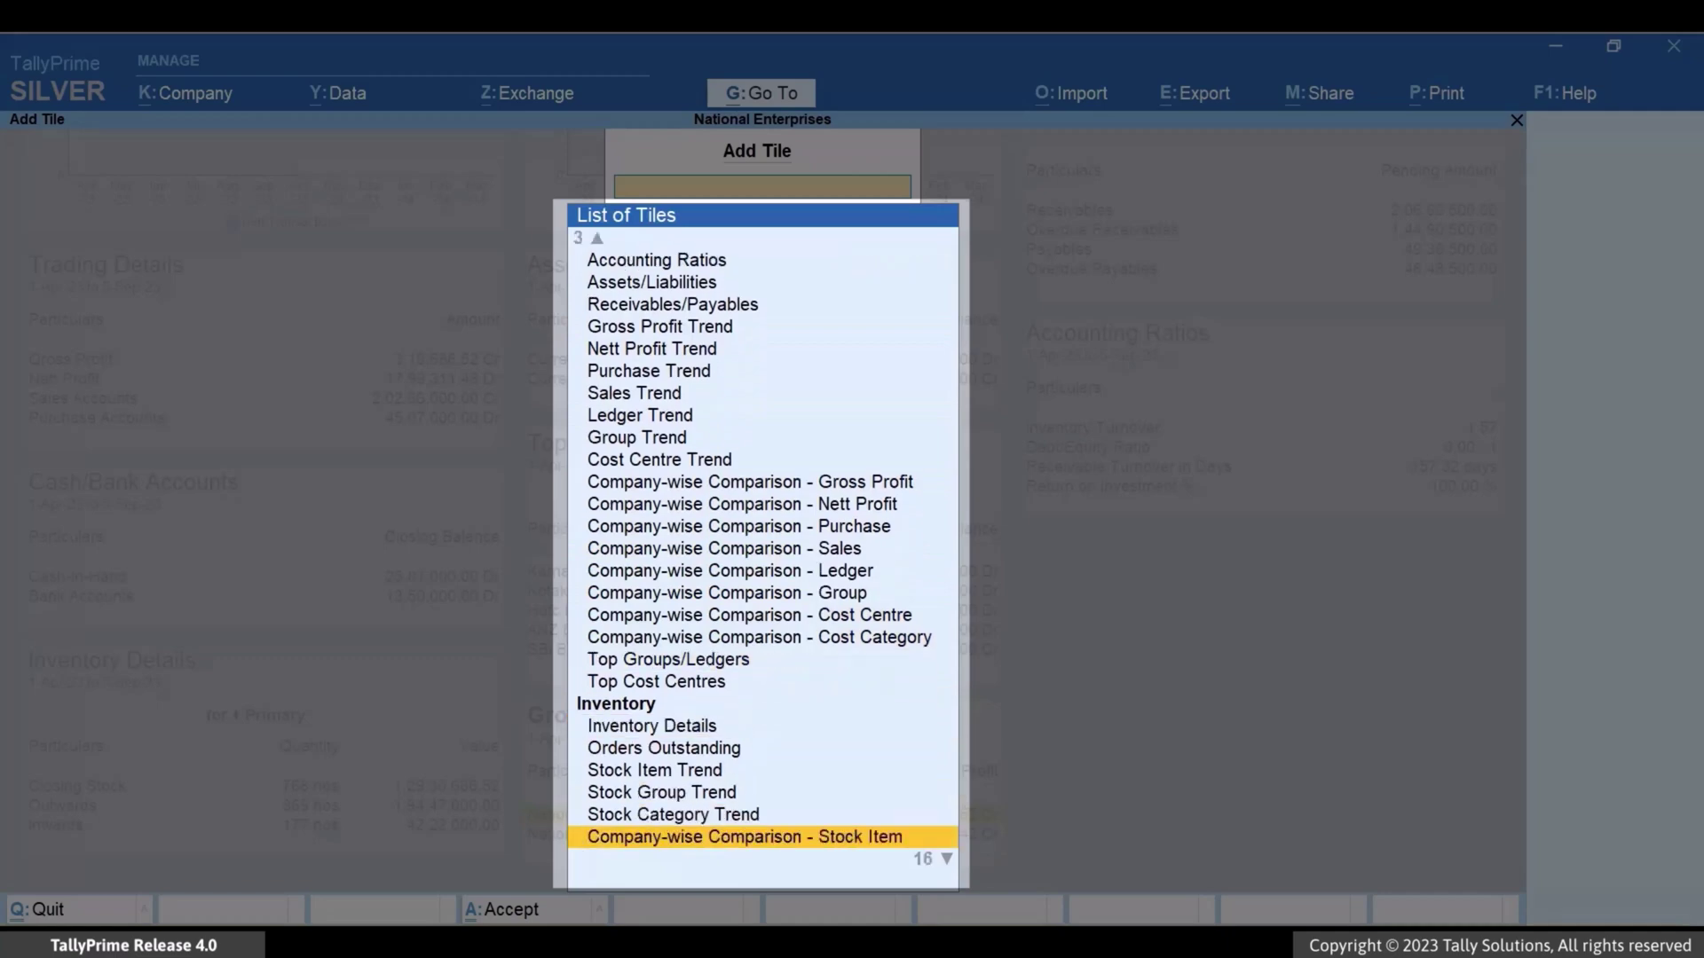
pyautogui.press('Down')
pyautogui.press('Down')
pyautogui.press('Down')
pyautogui.press('Down')
pyautogui.press('Down')
pyautogui.press('Down')
pyautogui.press('Down')
pyautogui.press('Down')
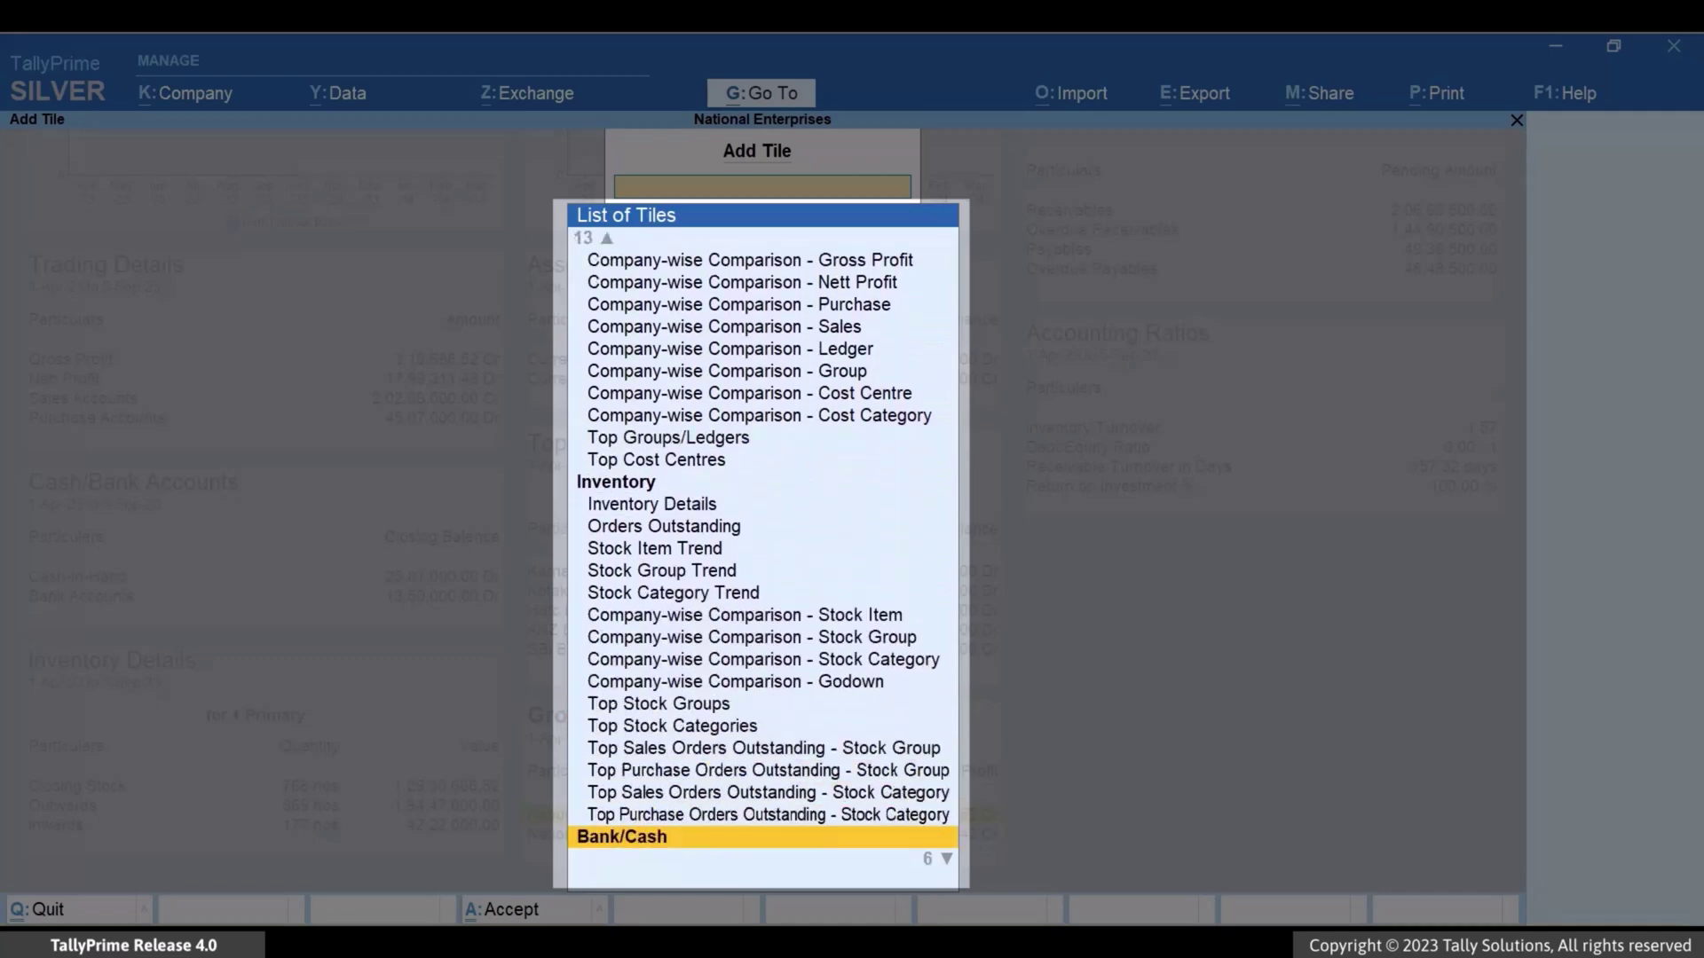
pyautogui.press('Down')
pyautogui.press('Down')
pyautogui.press('Down')
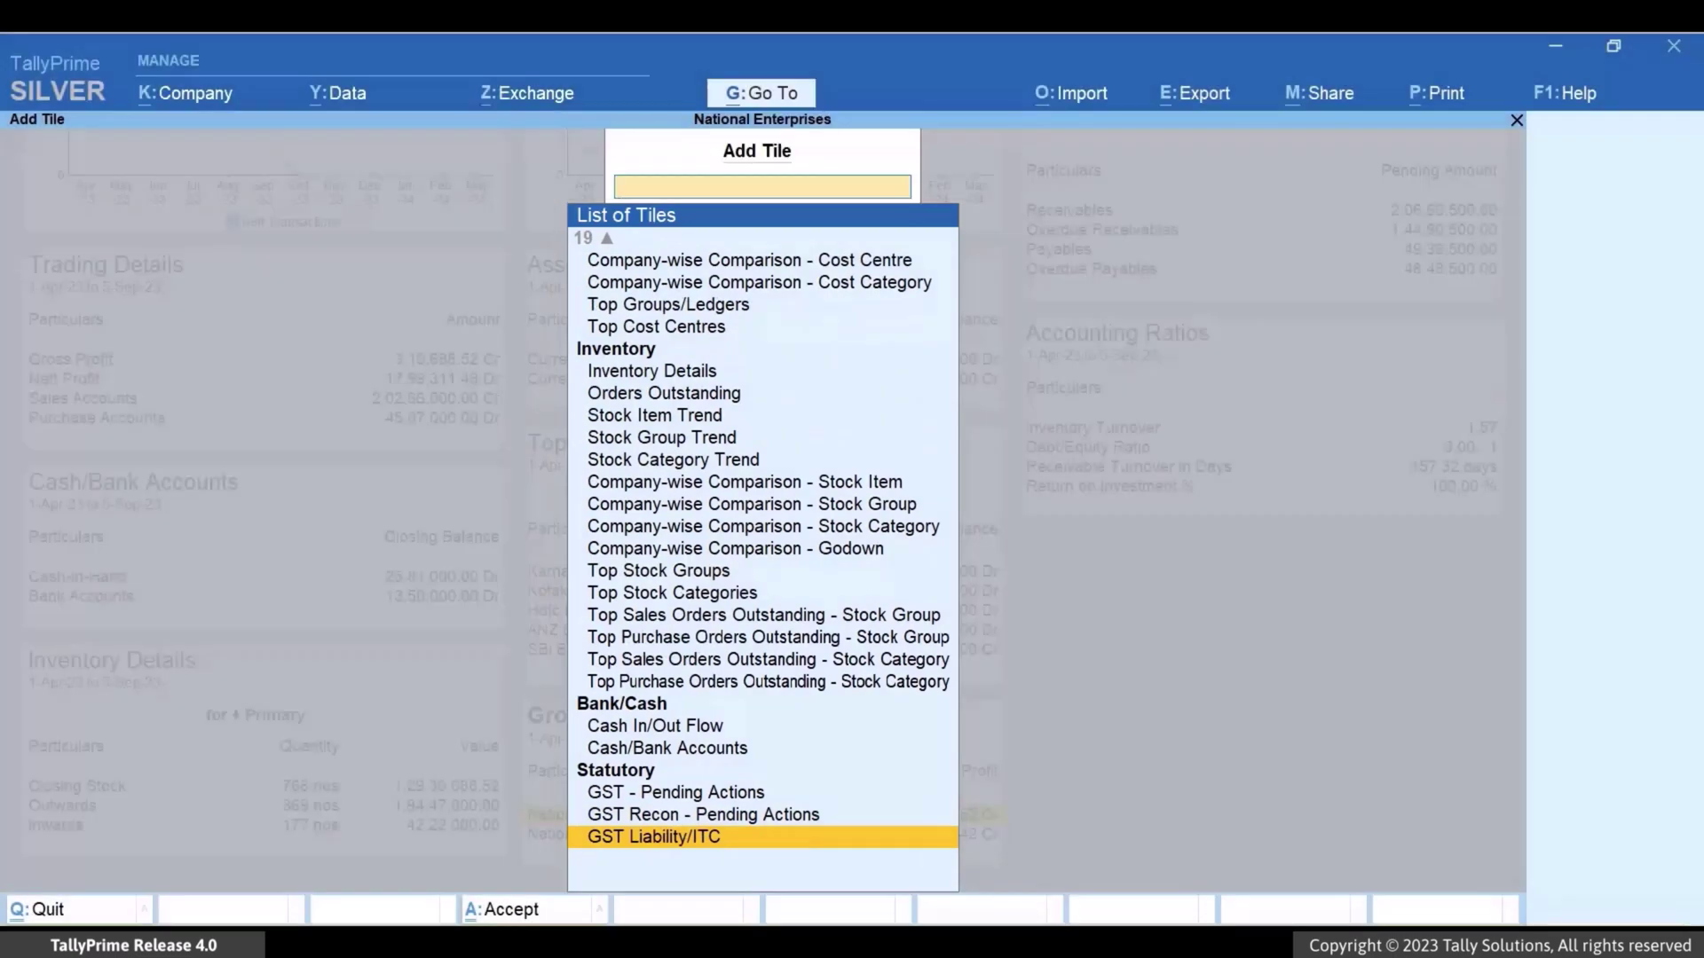
pyautogui.press('Escape')
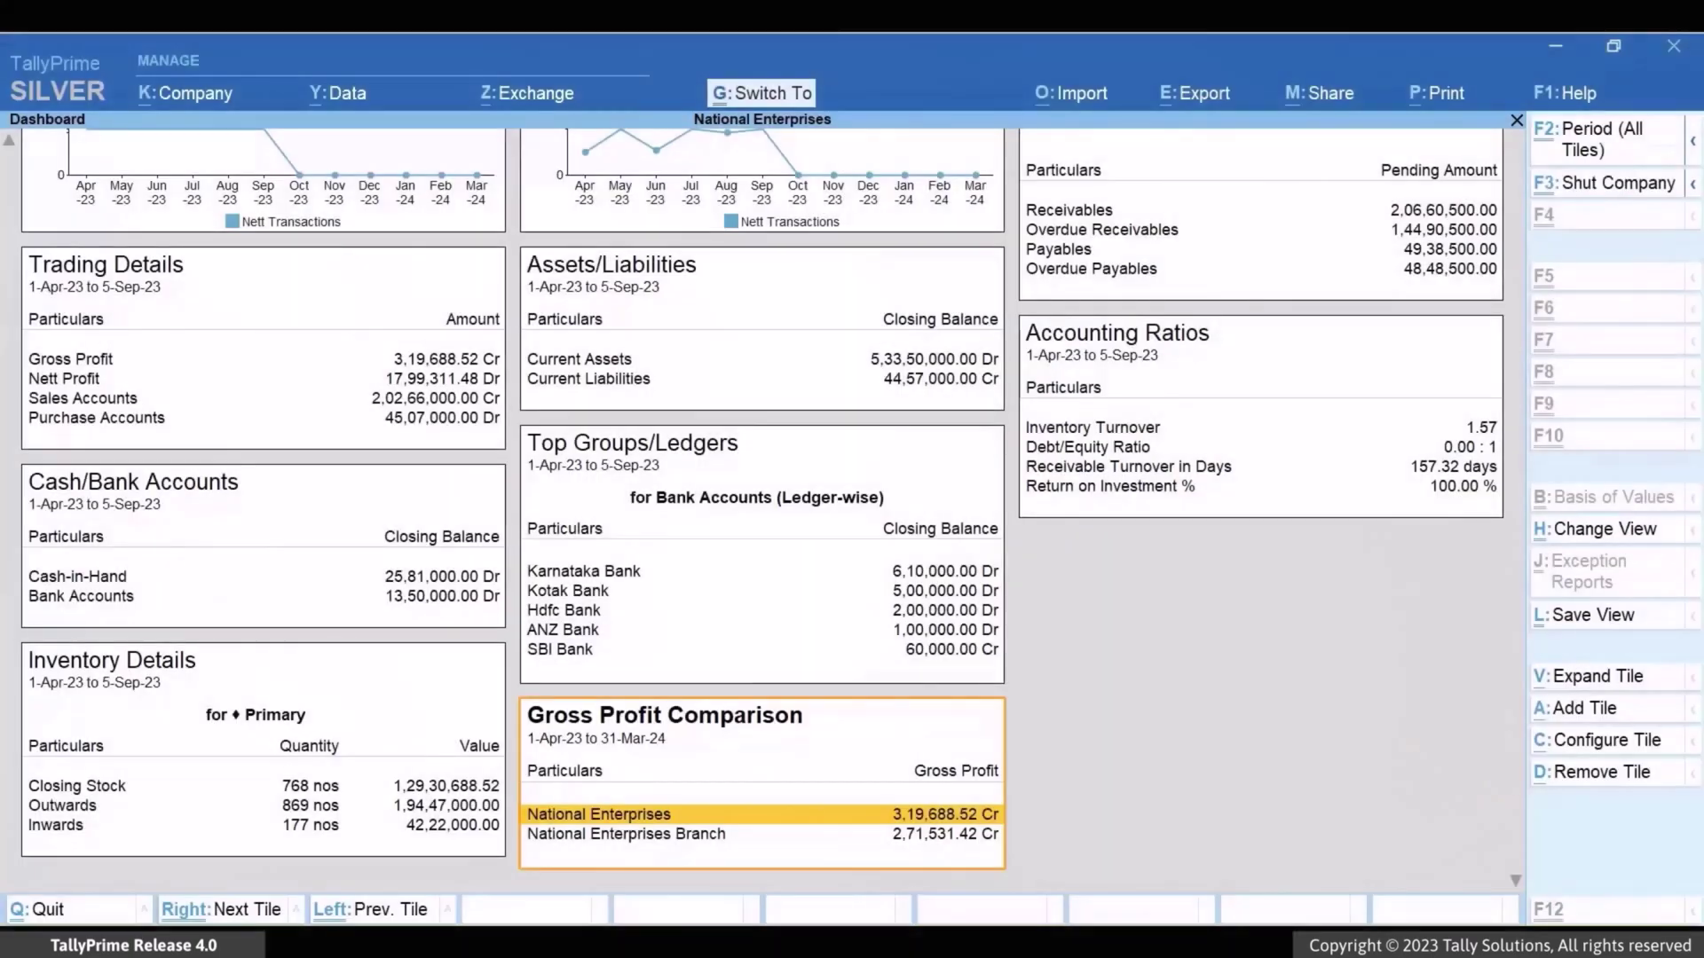
# - In the Trading Details tile settings, set Show Direct Expenses to Yes with the Direct Expenses group
pyautogui.press('Left')
pyautogui.press('Left')
pyautogui.press('Left')
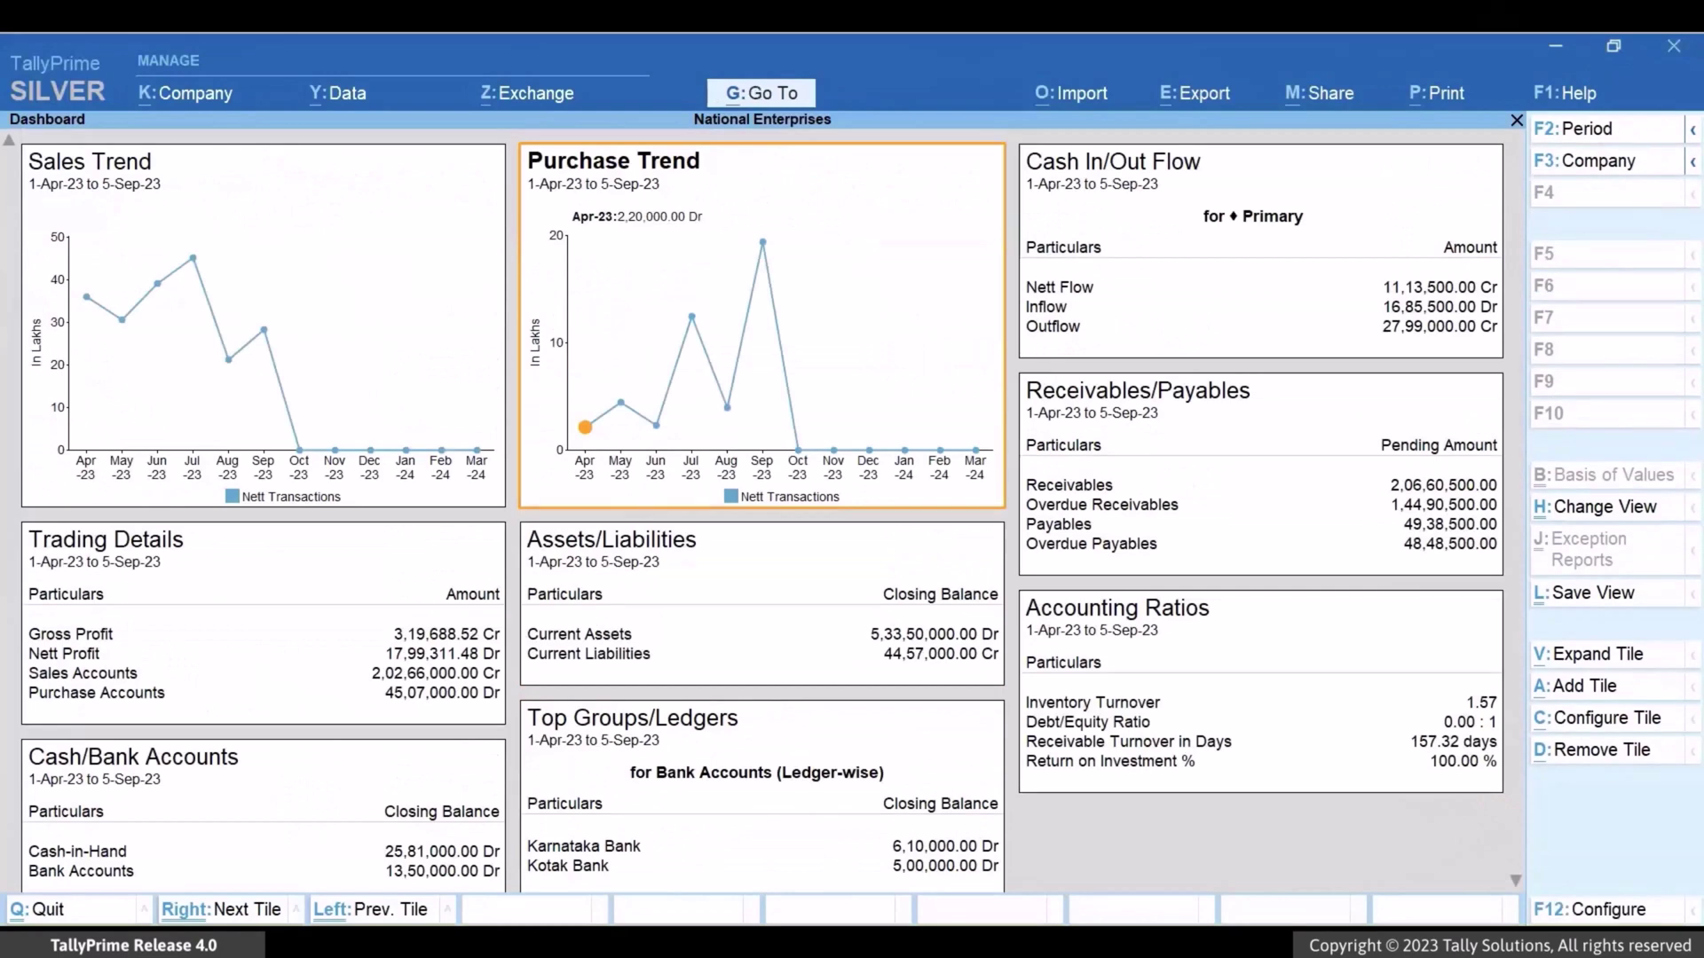
pyautogui.press('Left')
pyautogui.press('Return')
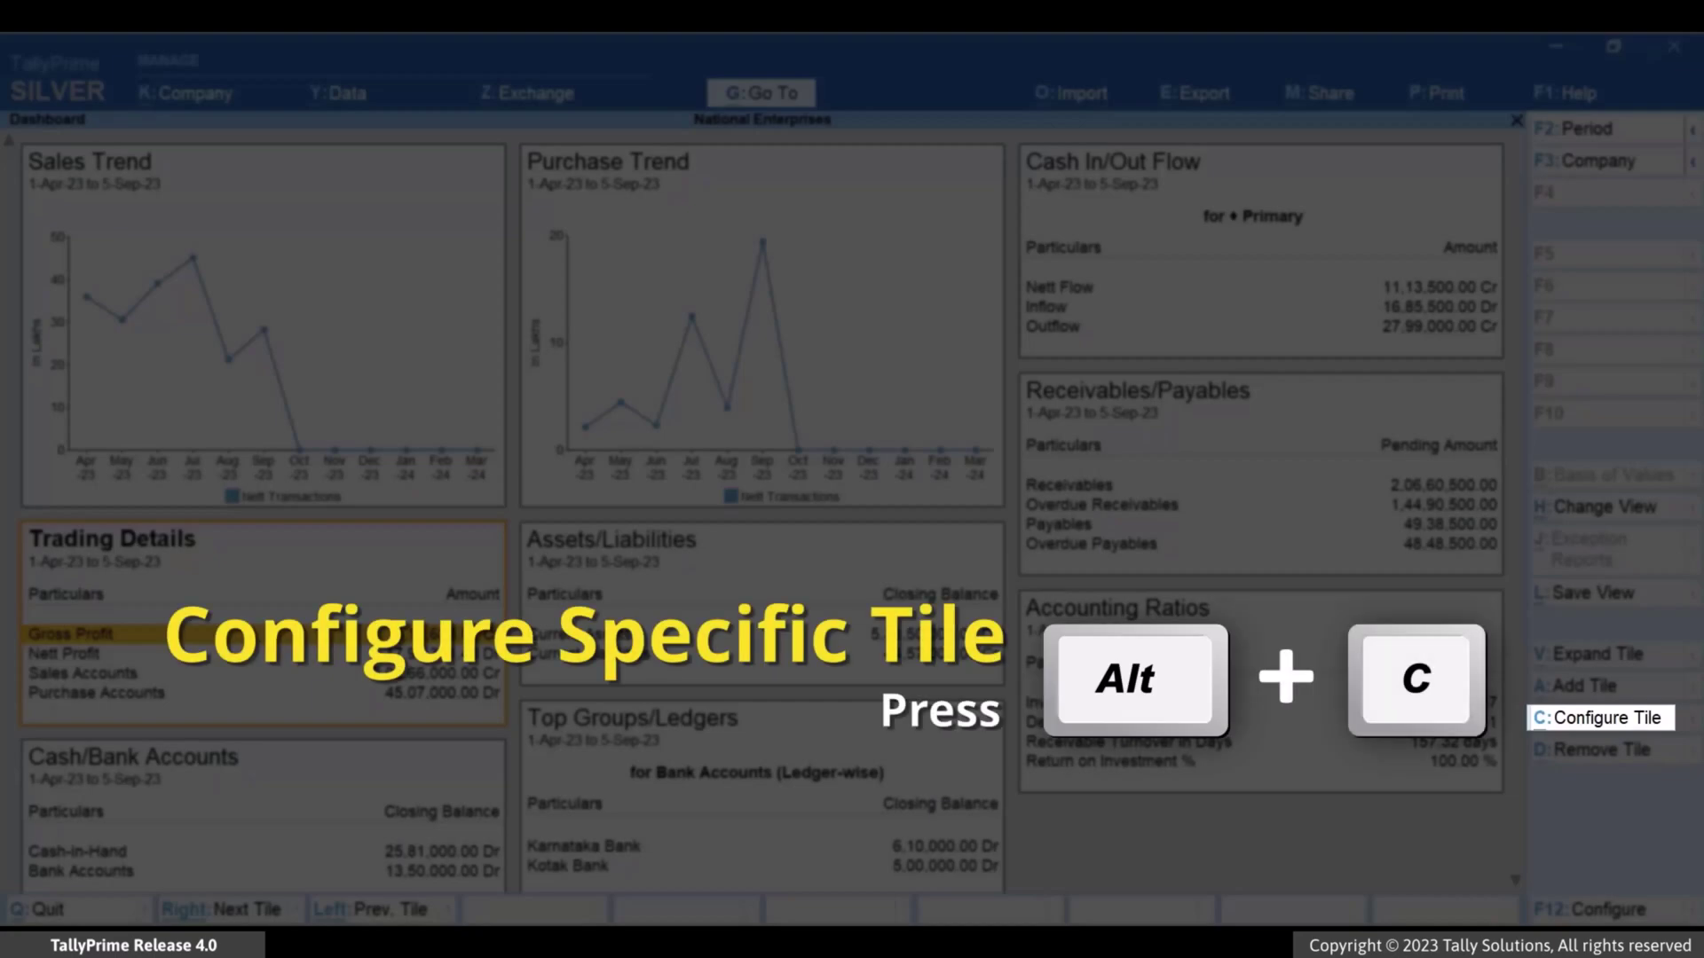
pyautogui.hotkey('alt', 'c')
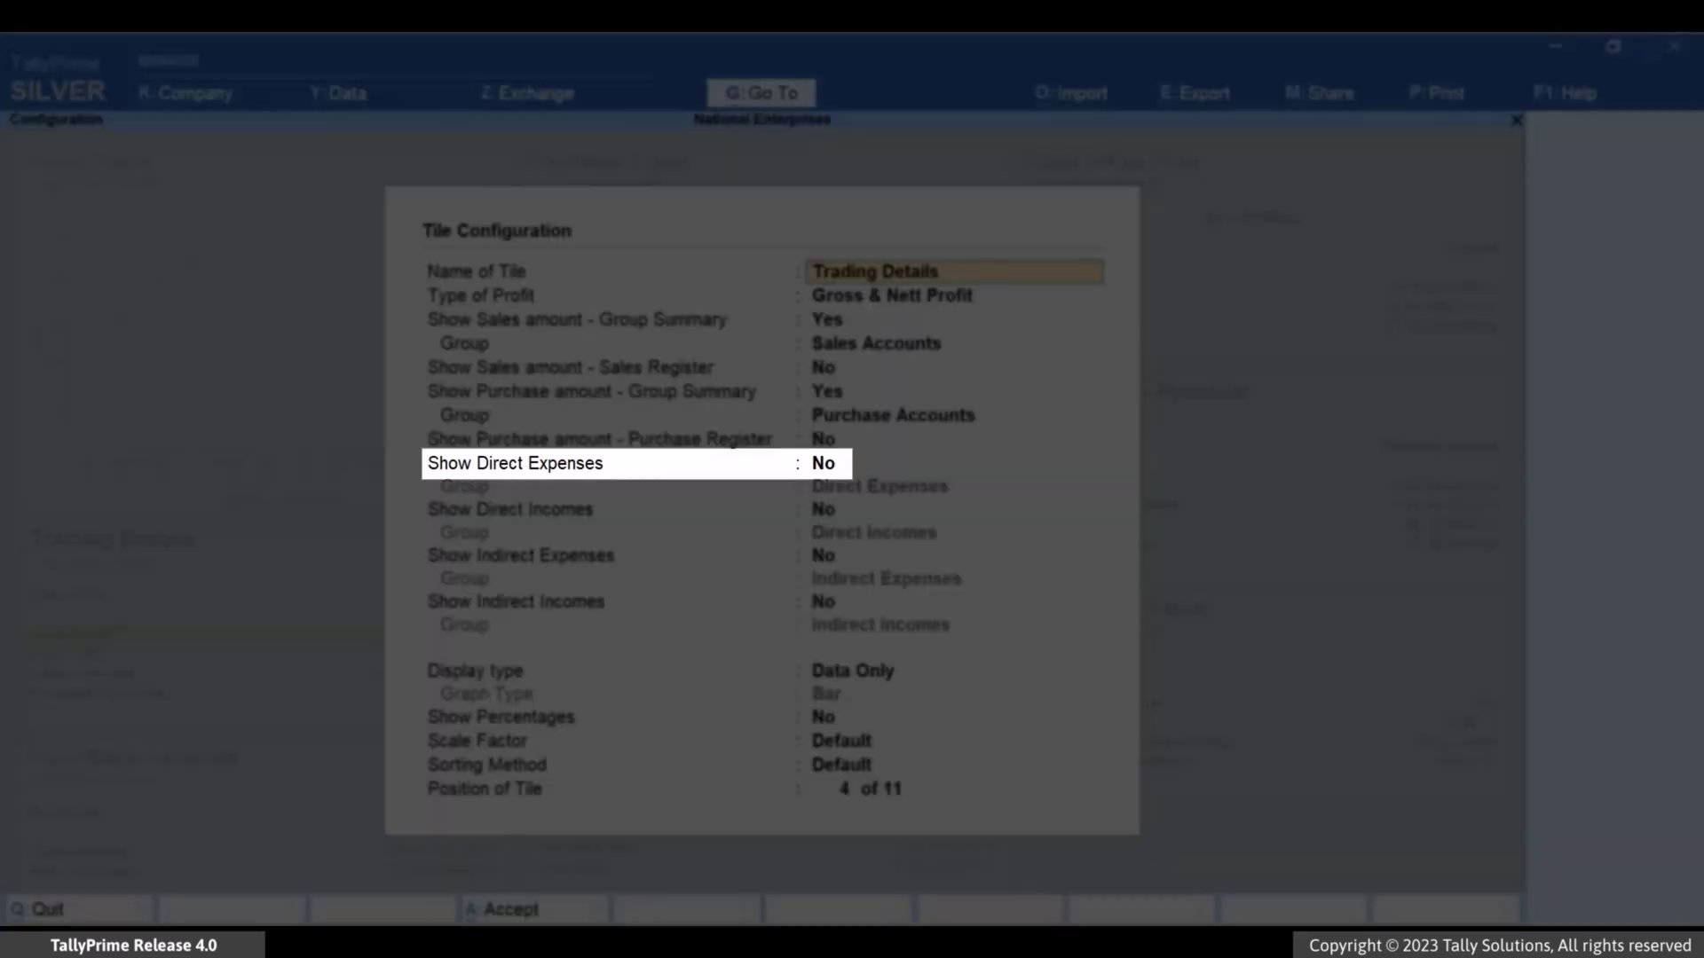
pyautogui.click(847, 463)
pyautogui.write('yes')
pyautogui.press('Return')
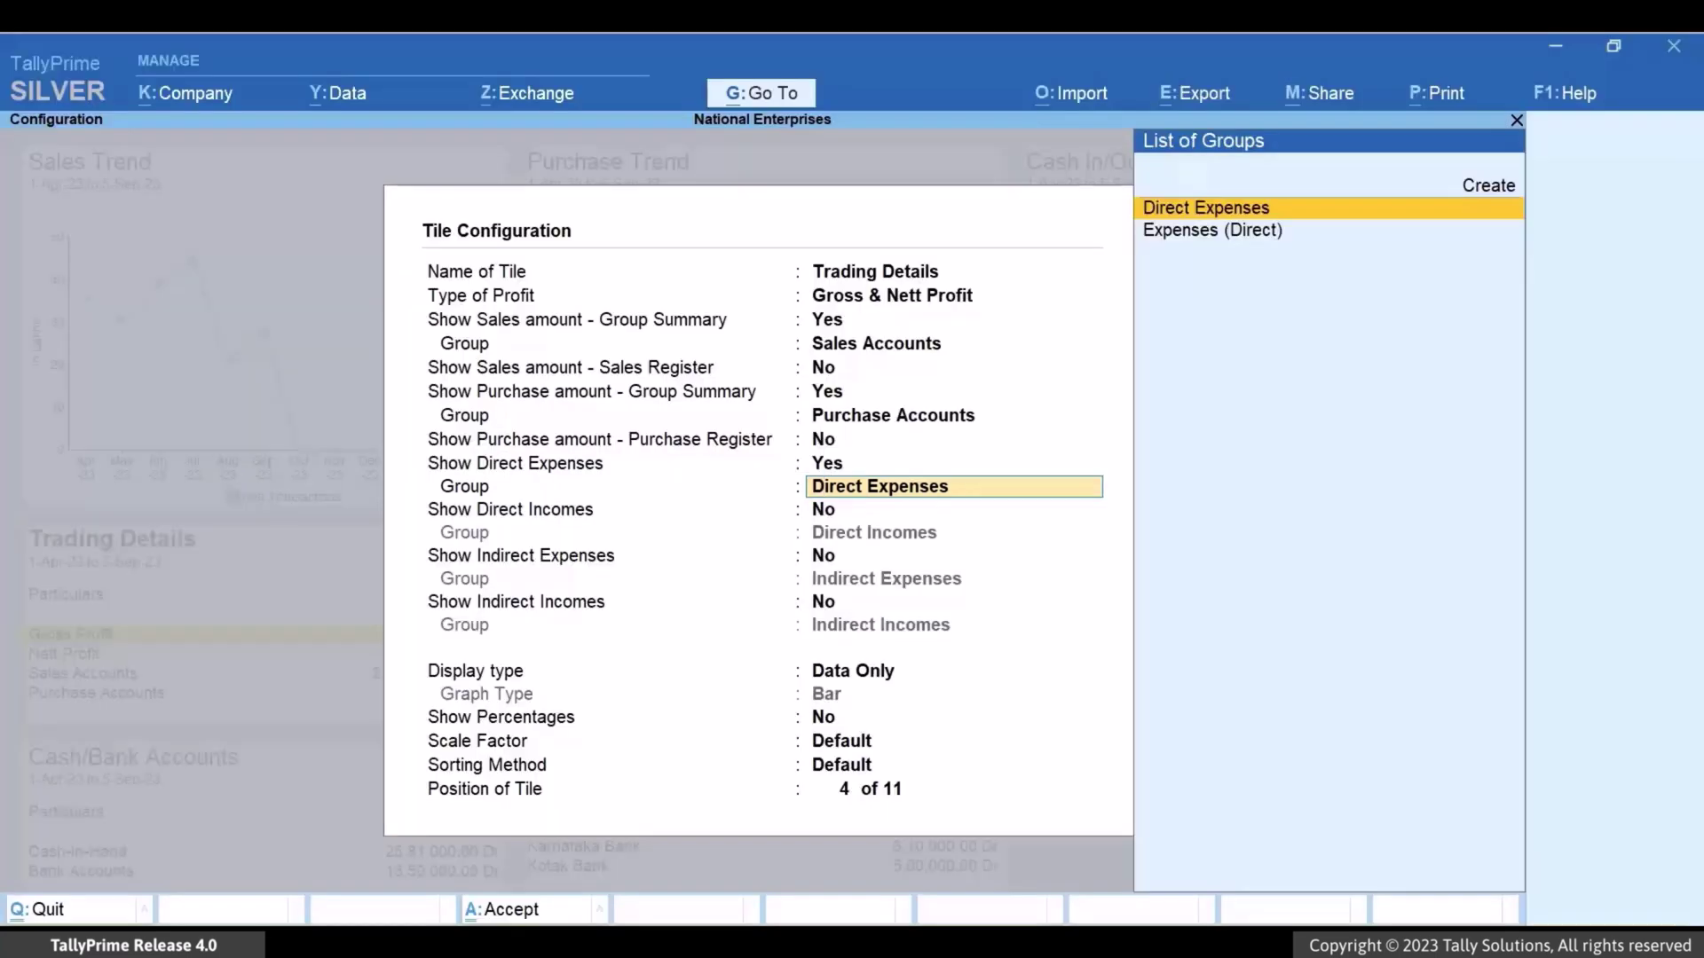
pyautogui.press('Return')
pyautogui.press('Return')
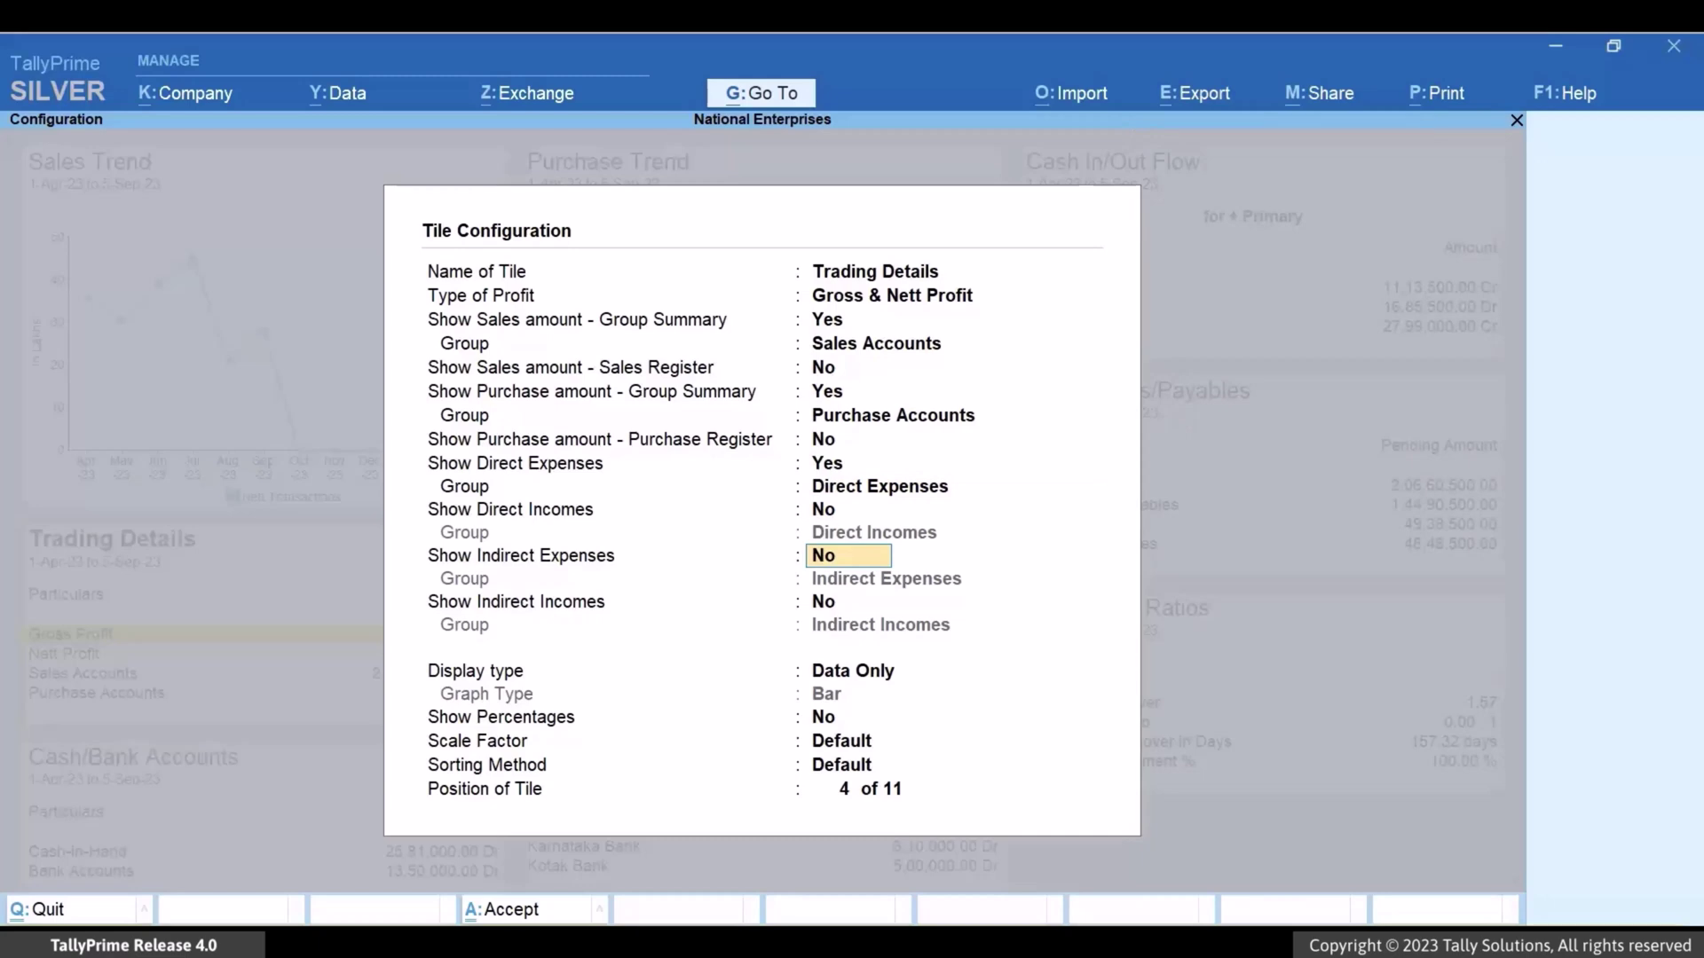
# - Set Show Indirect Expenses to Yes with the Indirect Expenses group and save the tile settings
pyautogui.write('yes')
pyautogui.press('Return')
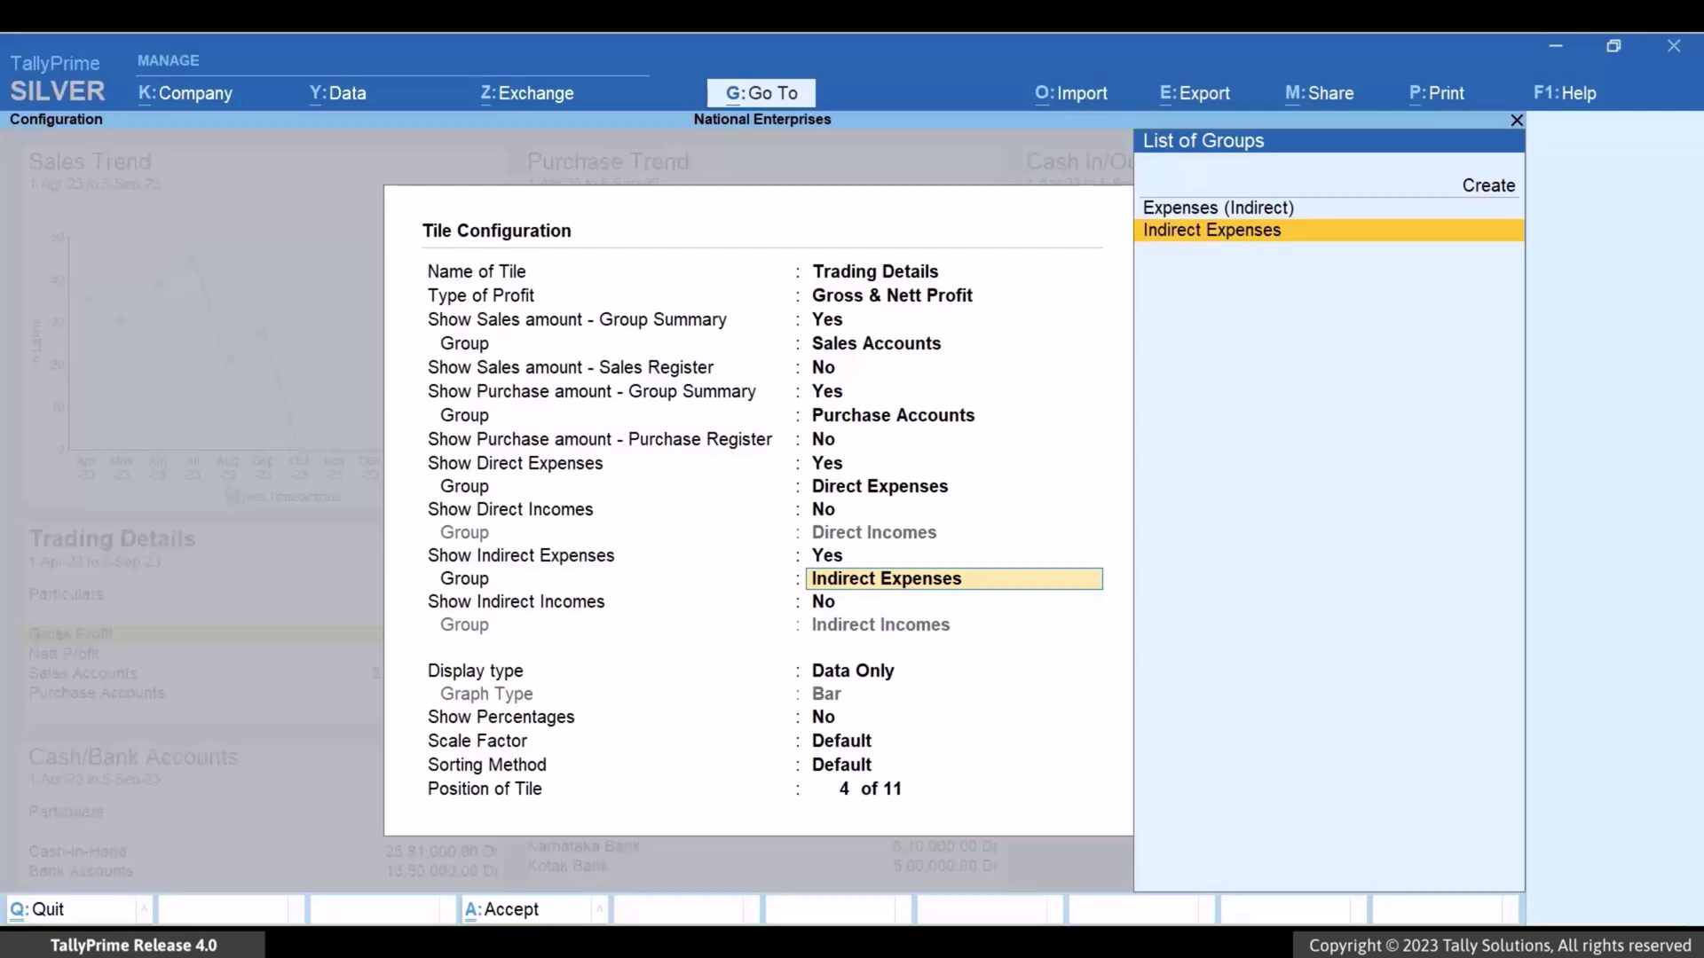
pyautogui.press('Return')
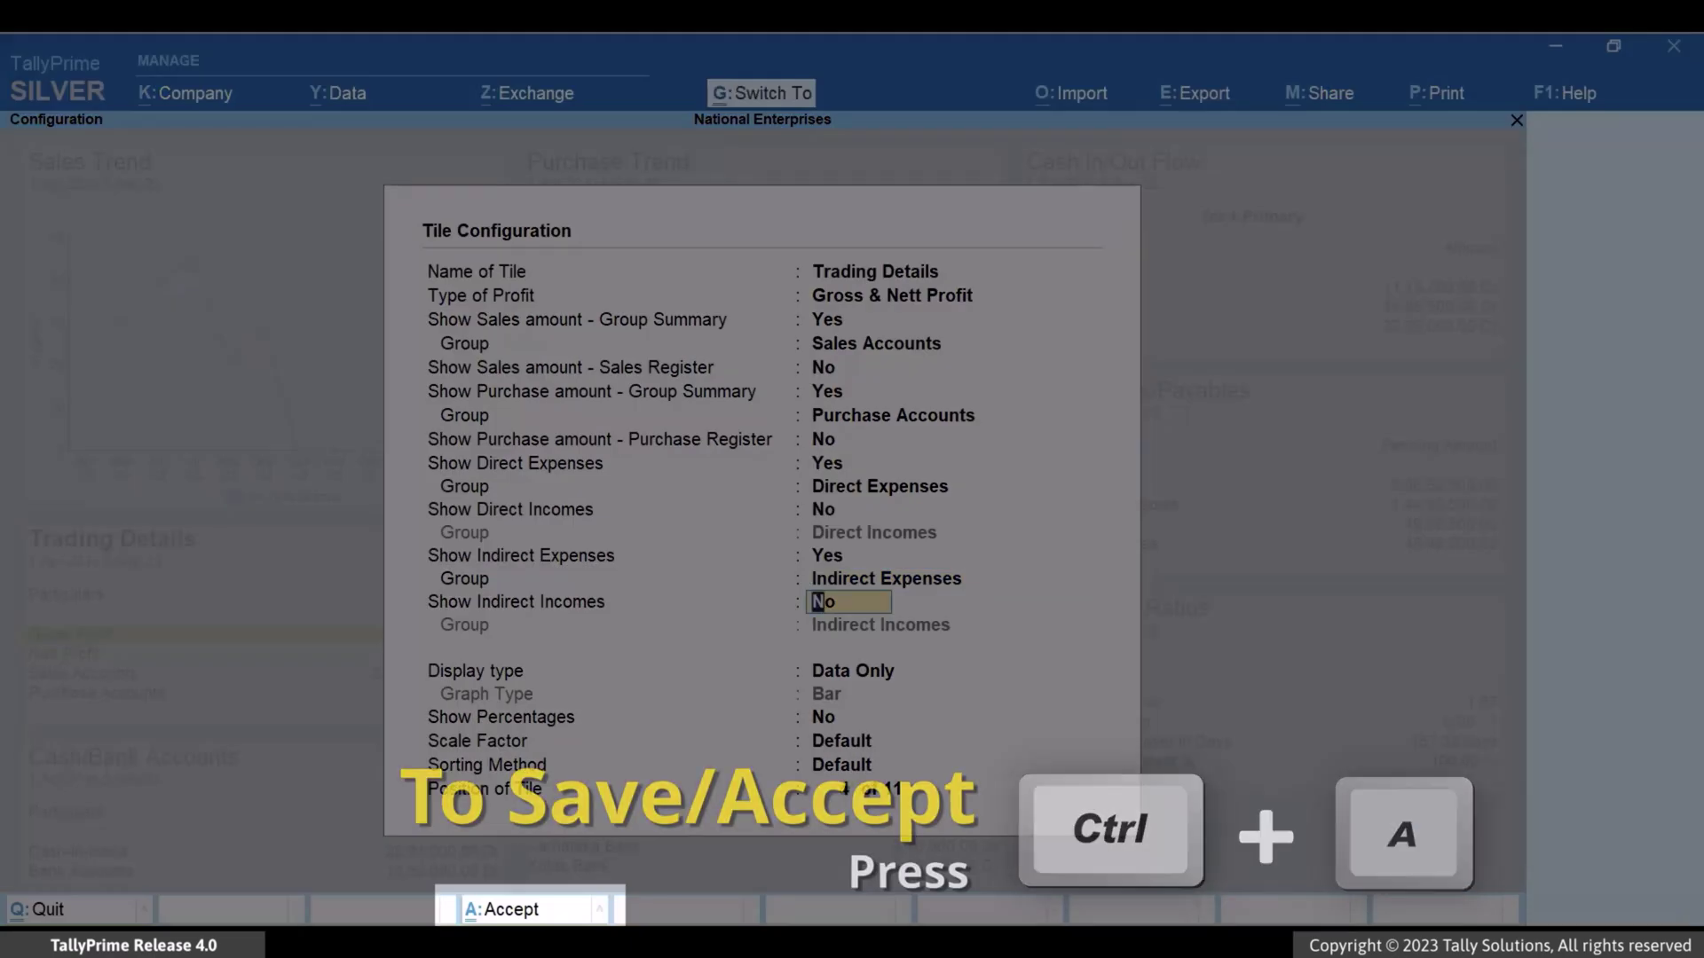
pyautogui.hotkey('ctrl', 'a')
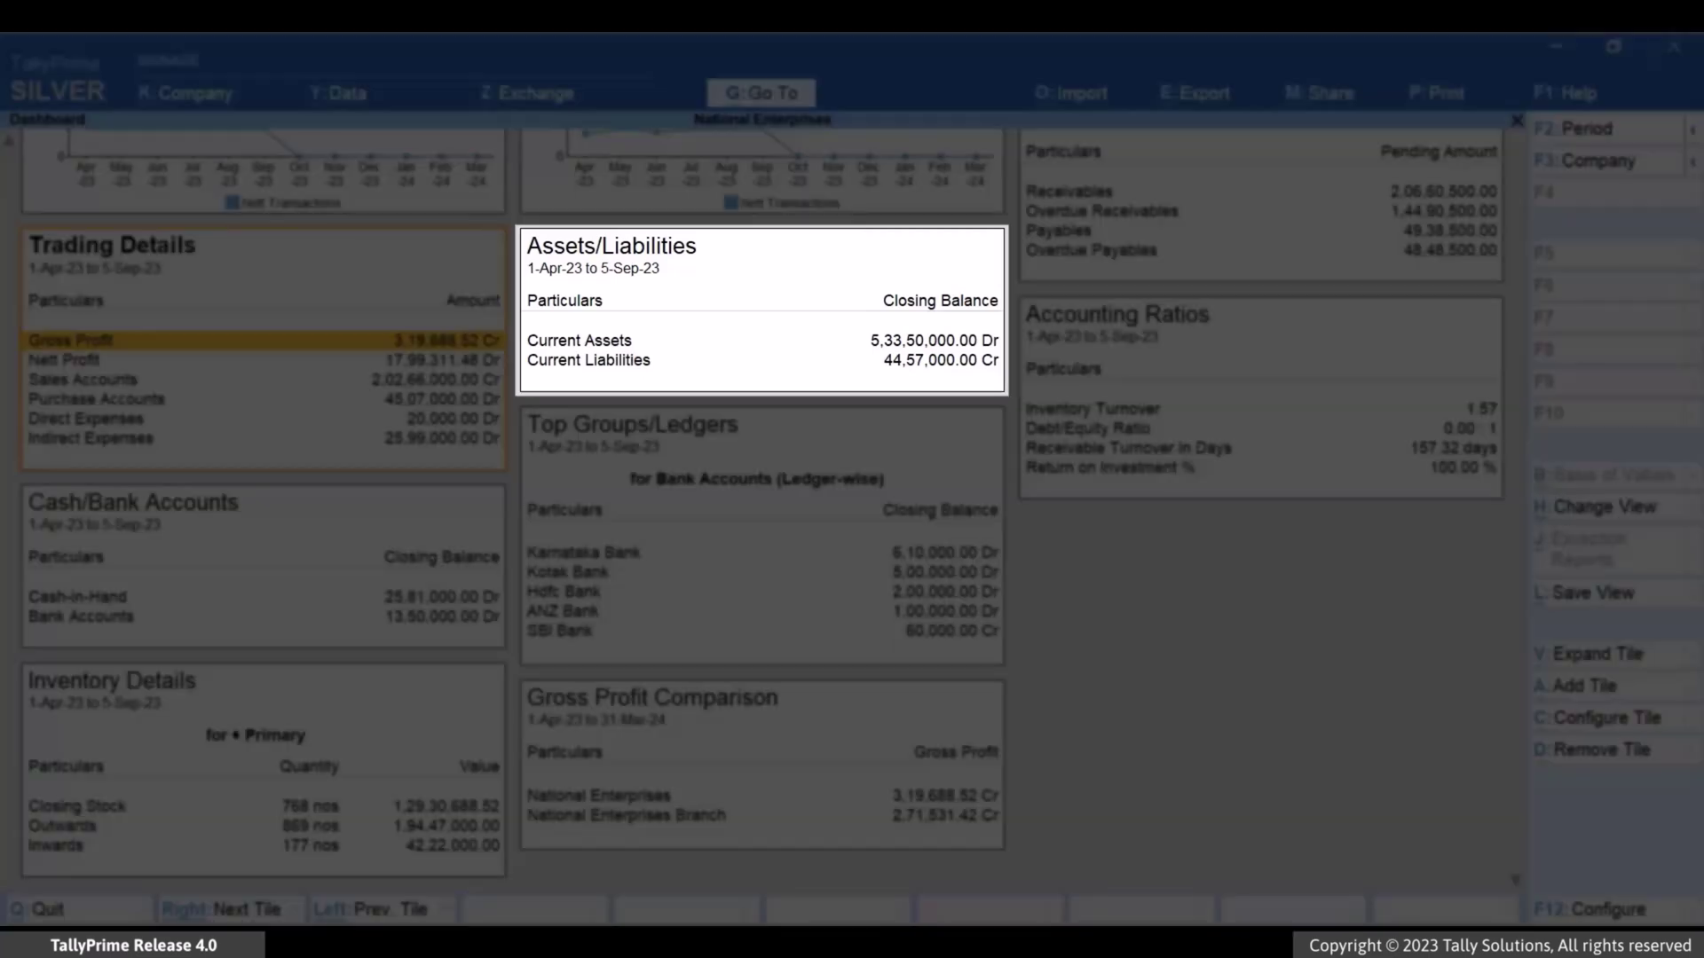
# - Set Show Fixed Assets to Yes for the Assets/Liabilities tile, adding Fixed Assets at 10,00,000.00 Dr
pyautogui.press('Right')
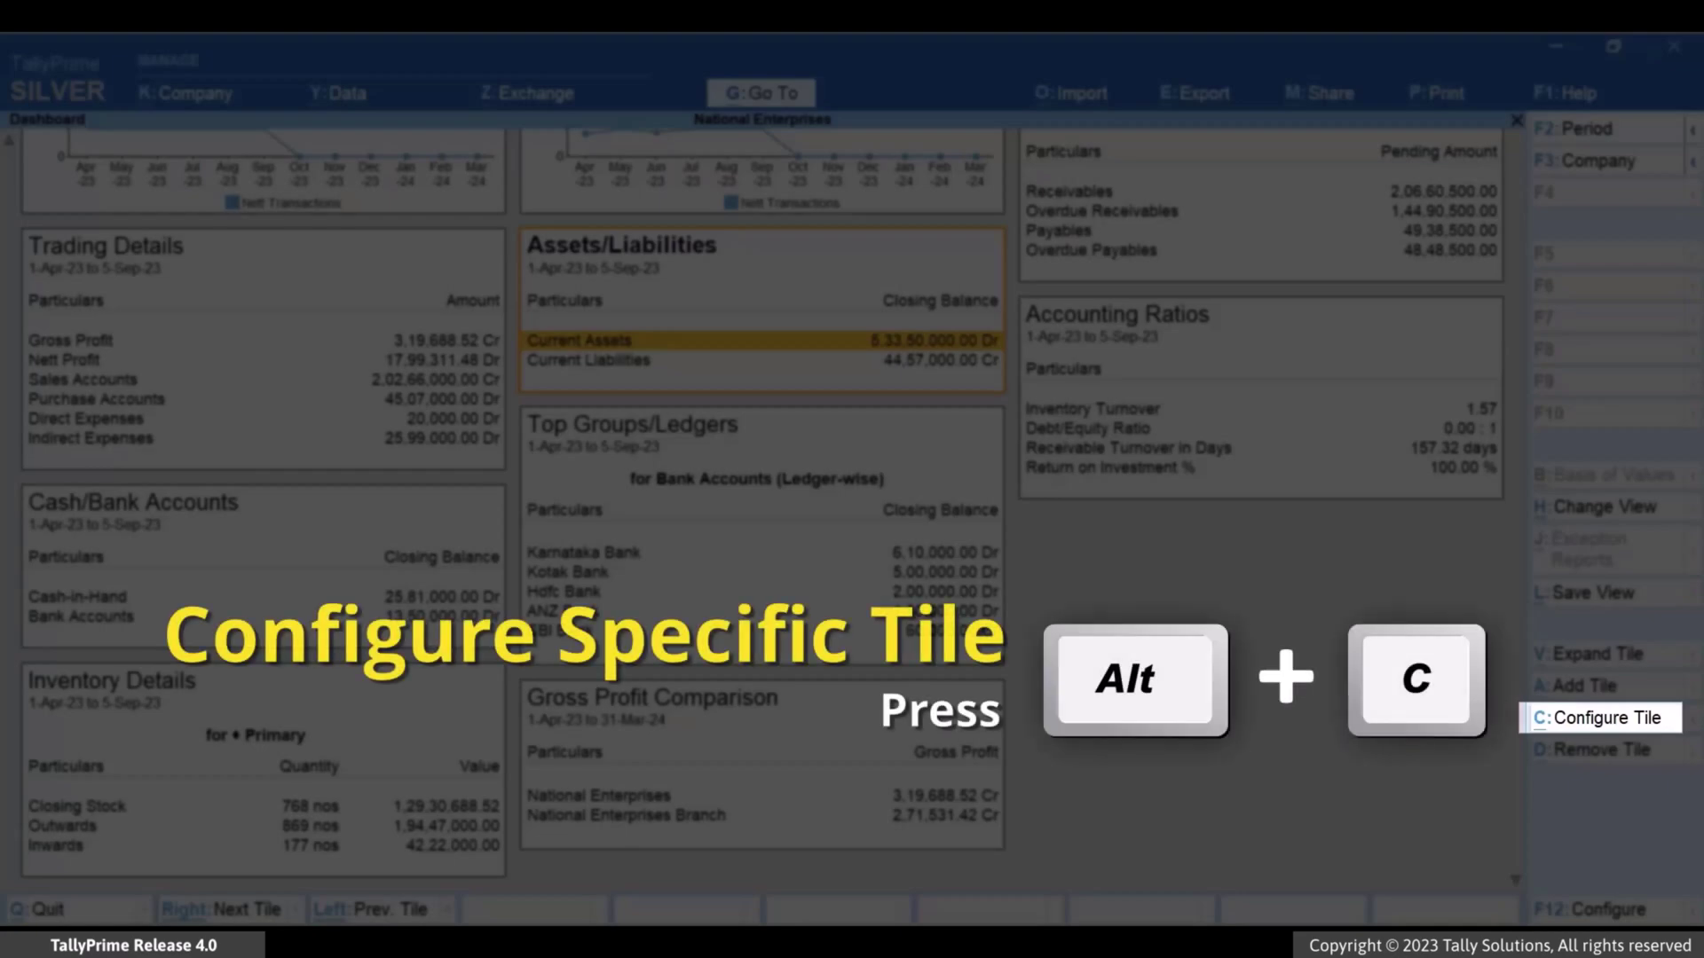
pyautogui.hotkey('alt', 'c')
pyautogui.press('Return')
pyautogui.press('Return')
pyautogui.press('Return')
pyautogui.press('Return')
pyautogui.press('Return')
pyautogui.press('Return')
pyautogui.press('Return')
pyautogui.write('yes')
pyautogui.press('Return')
pyautogui.hotkey('ctrl', 'a')
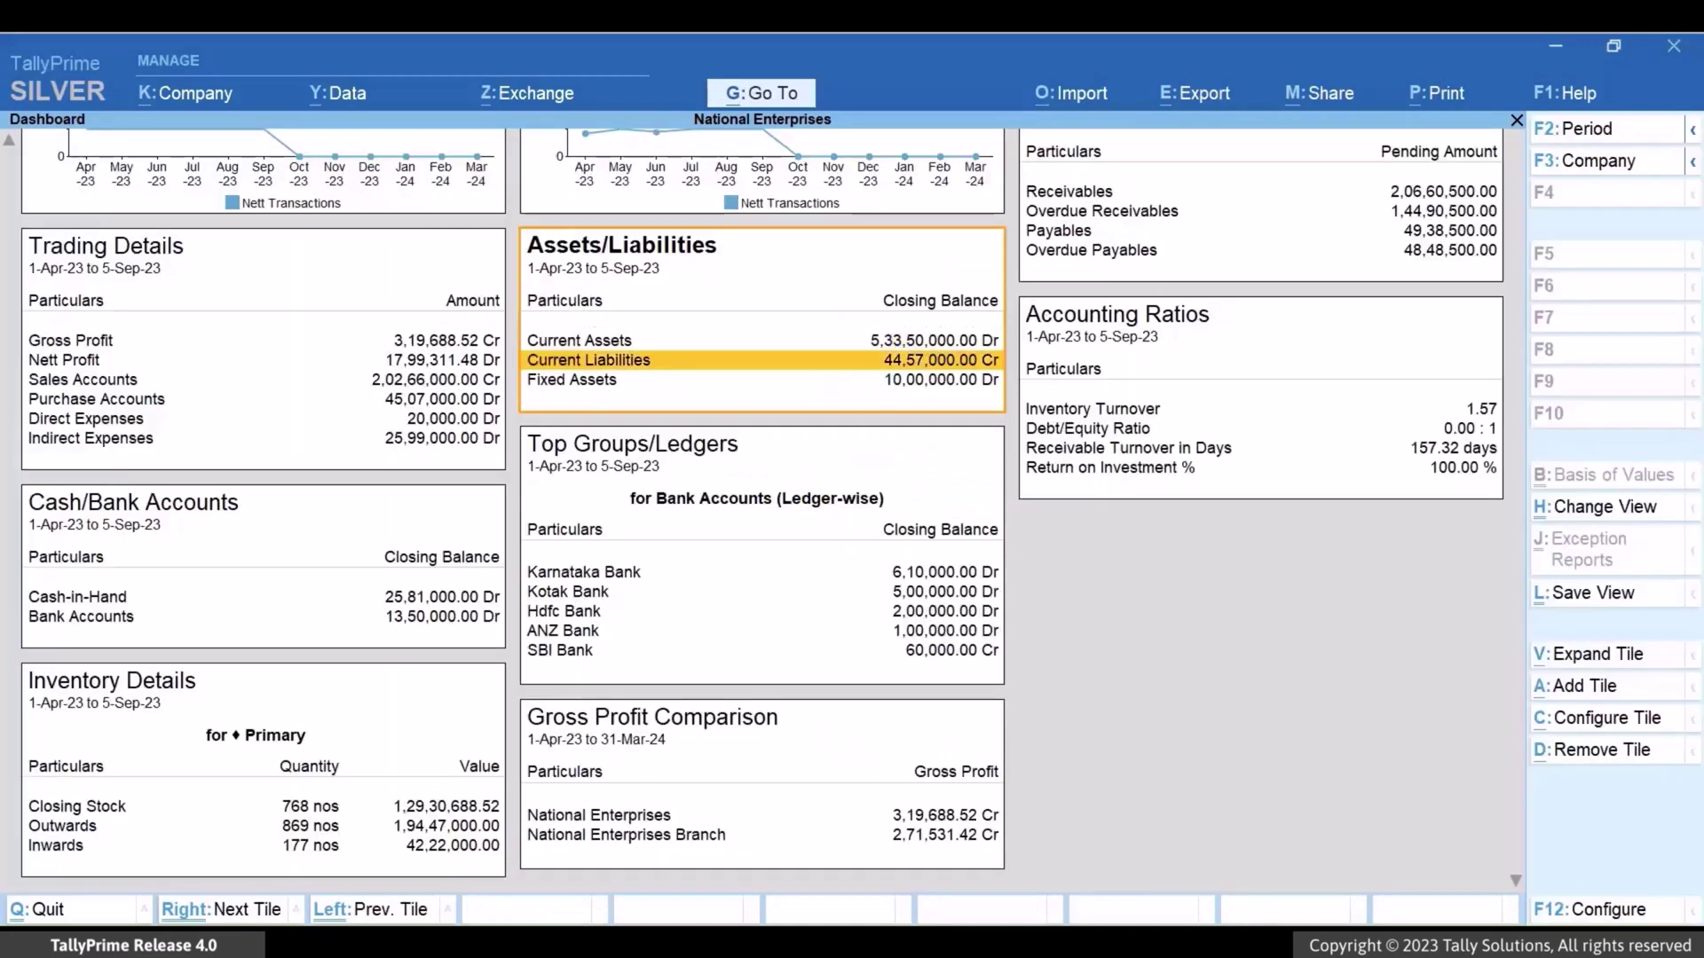
pyautogui.press('Down')
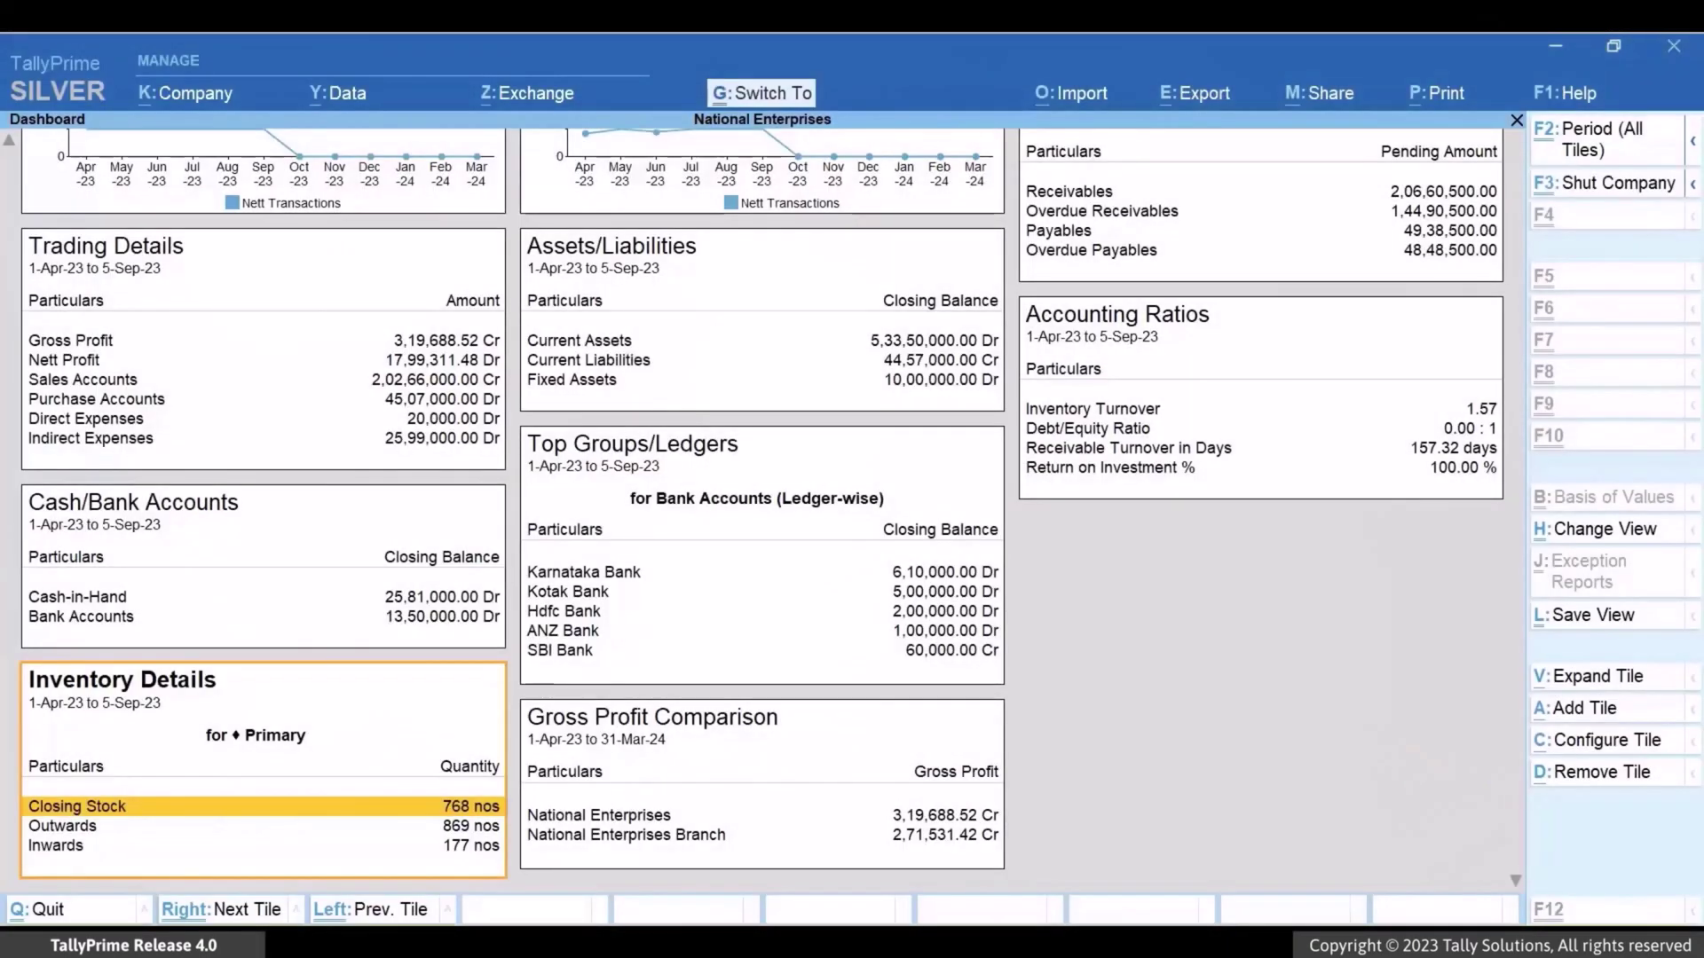
pyautogui.press('Left')
pyautogui.press('Left')
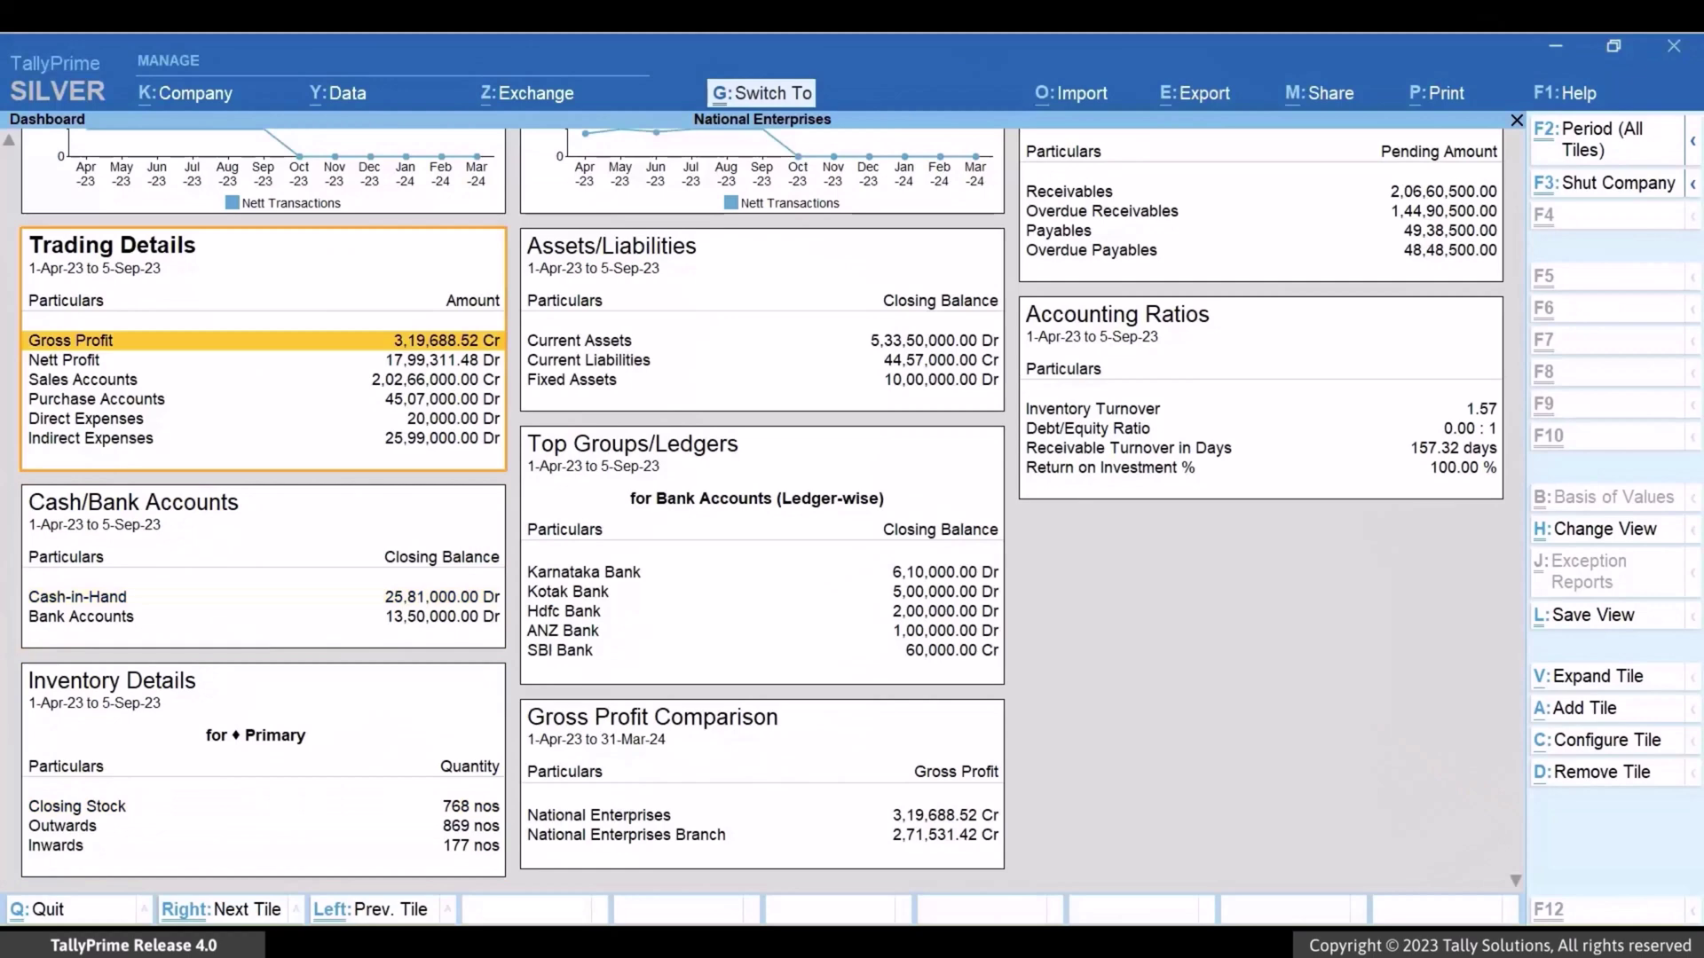
pyautogui.press('Left')
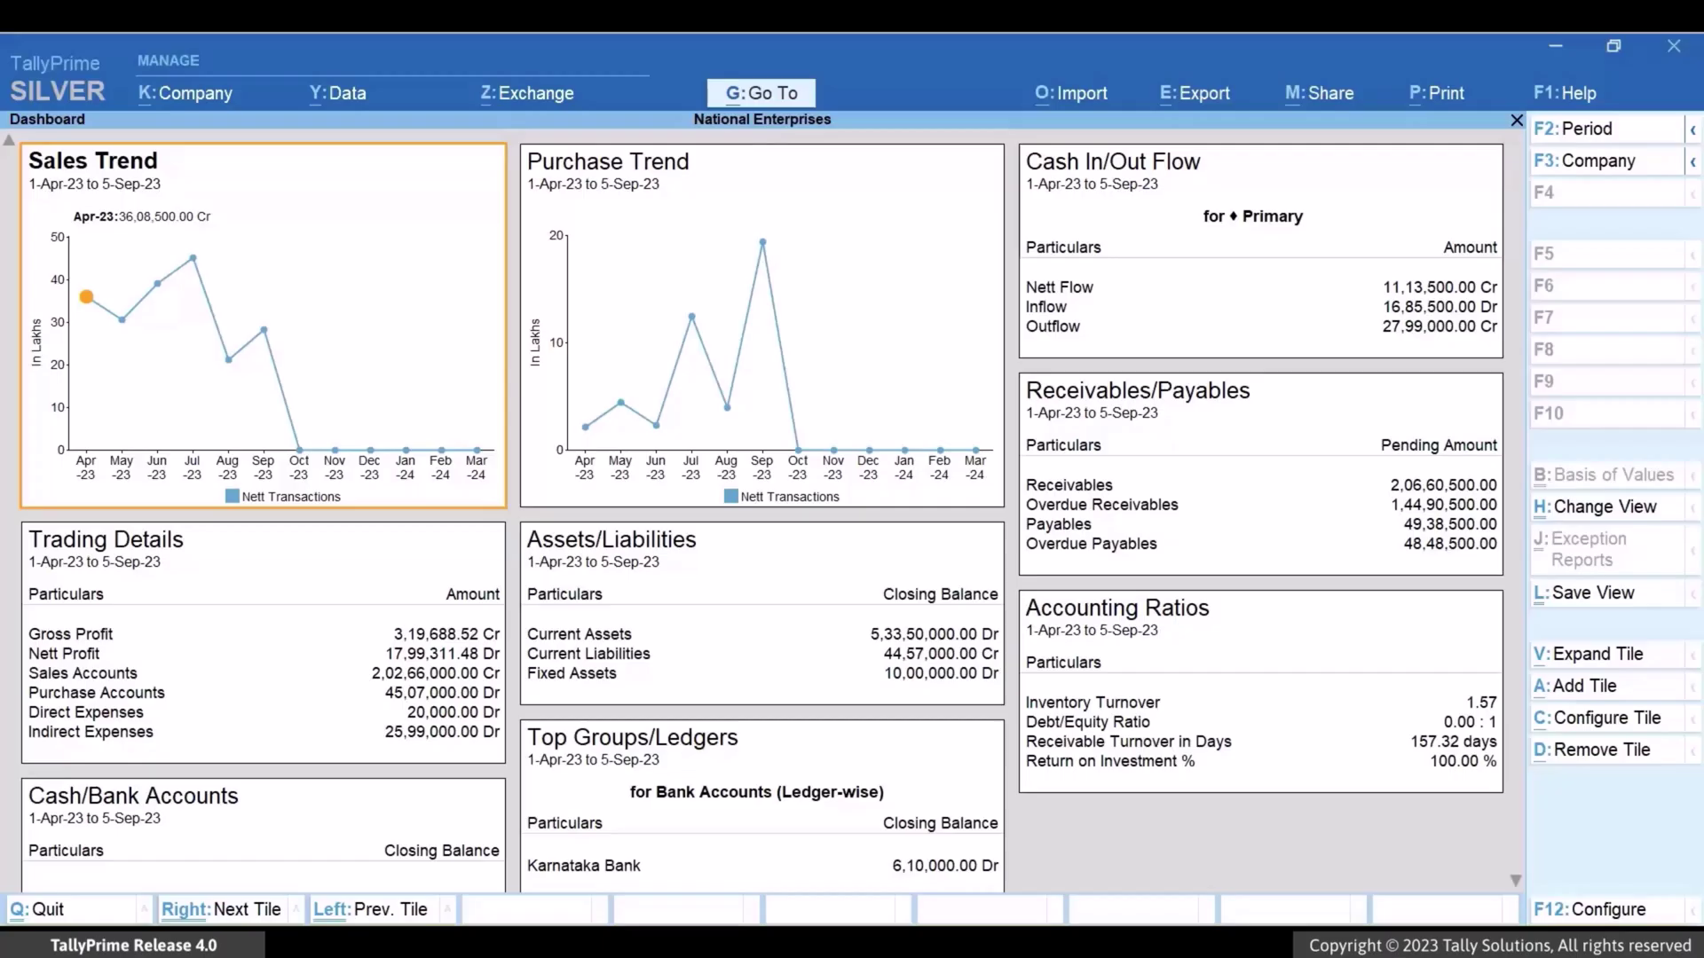
pyautogui.hotkey('alt', 'v')
pyautogui.press('Right')
pyautogui.press('Right')
pyautogui.press('Right')
pyautogui.press('Right')
pyautogui.press('Right')
pyautogui.press('Right')
pyautogui.press('Right')
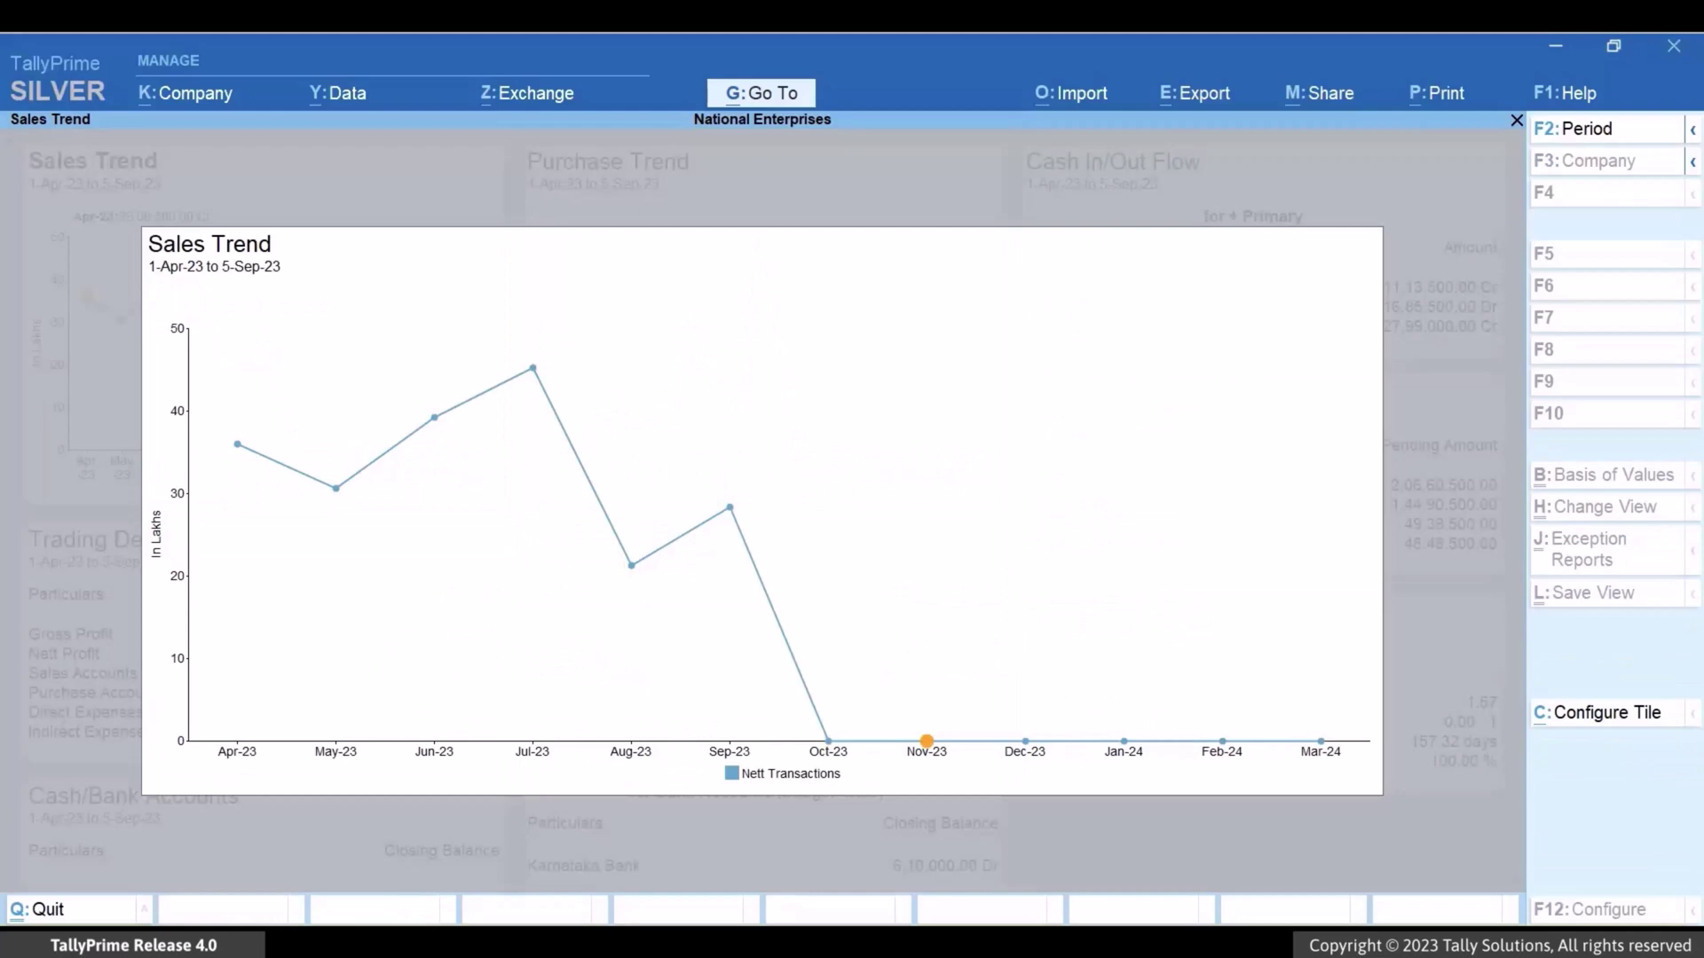
pyautogui.press('Right')
pyautogui.press('Right')
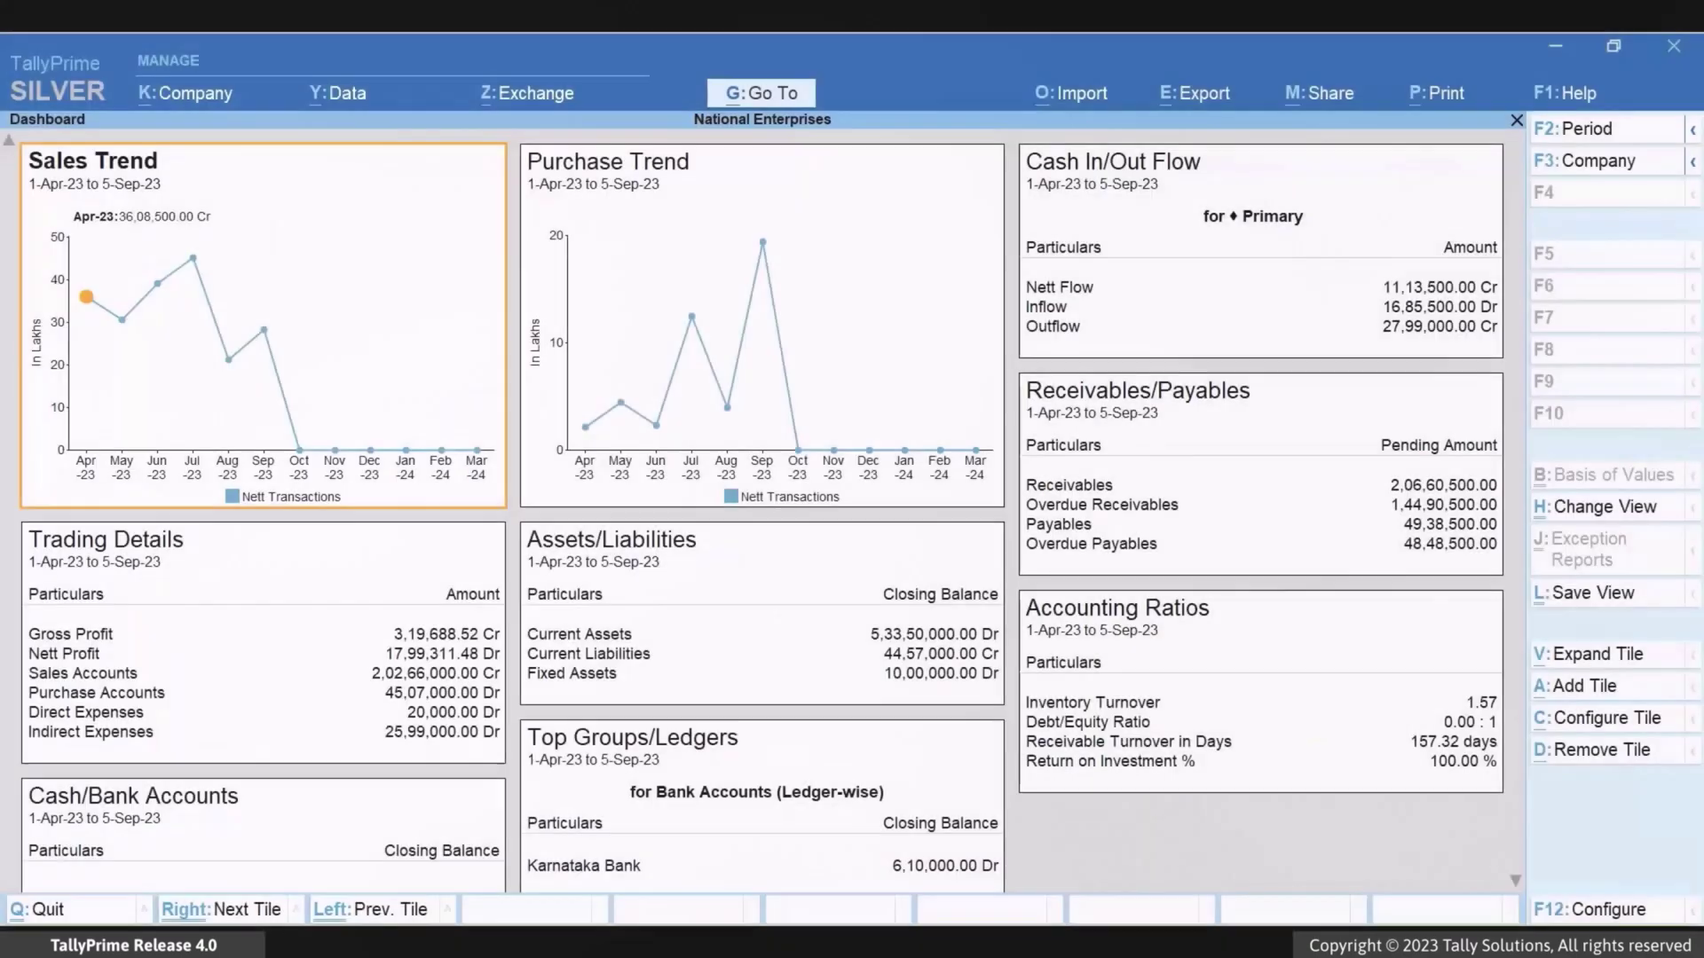
# - Select the Inventory Details tile and remove it with Alt+D, answering Yes to the prompt
pyautogui.press('ctrl')
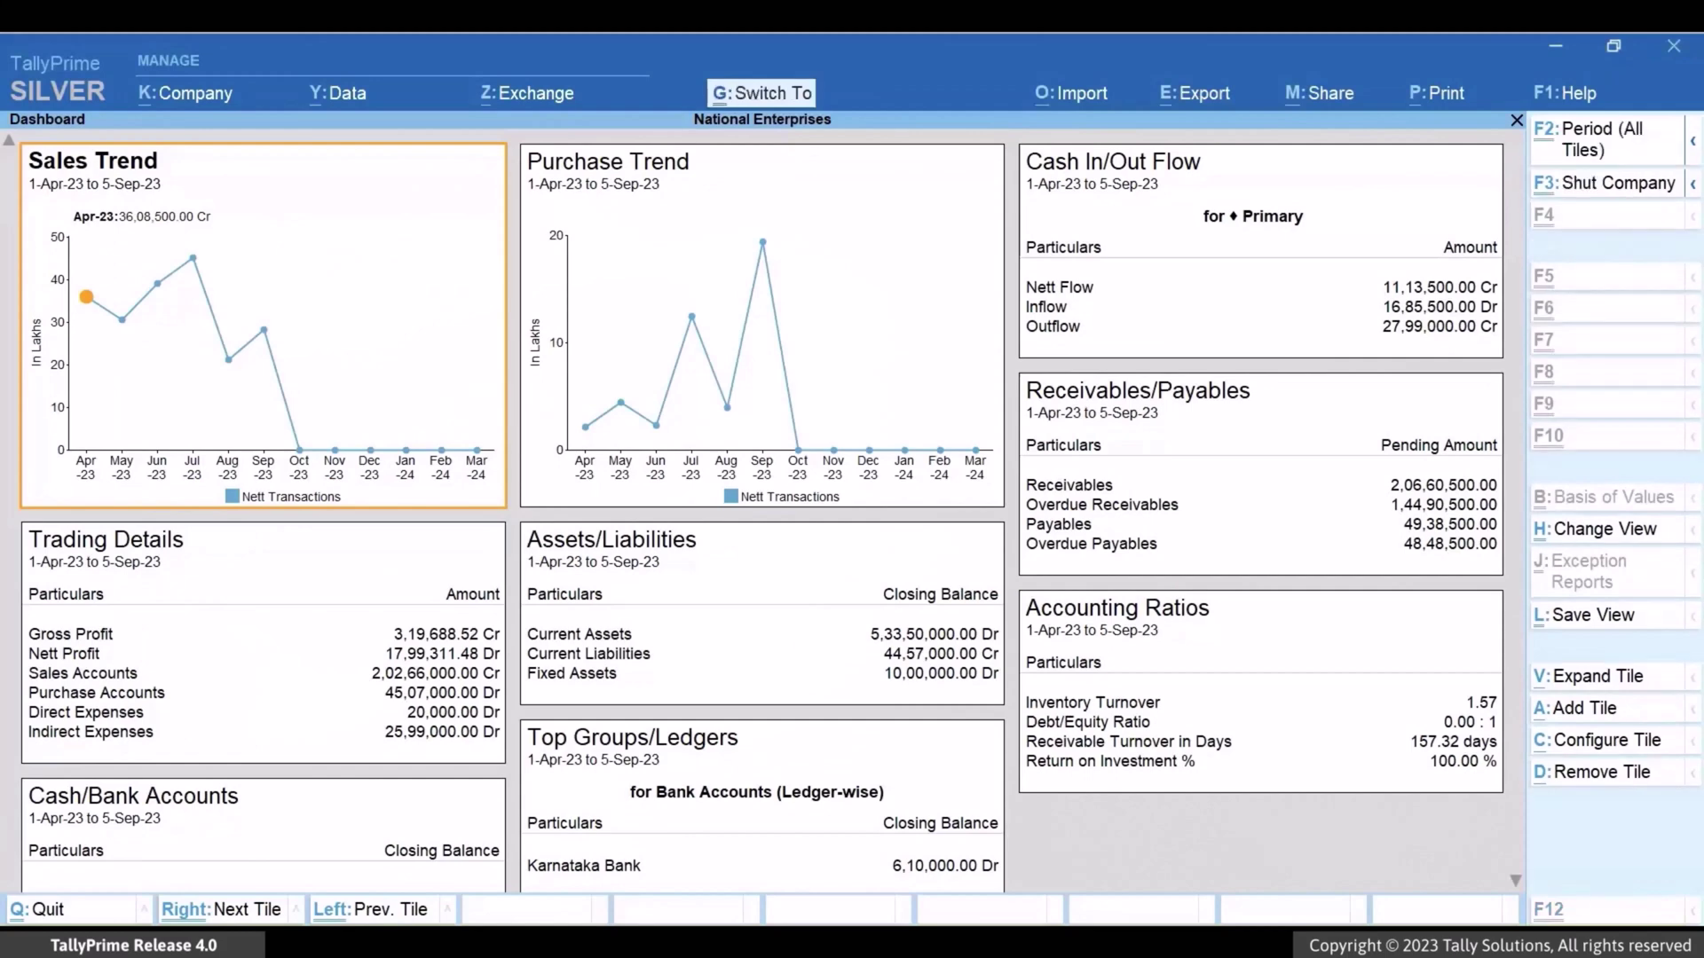
pyautogui.press('Down')
pyautogui.press('Down')
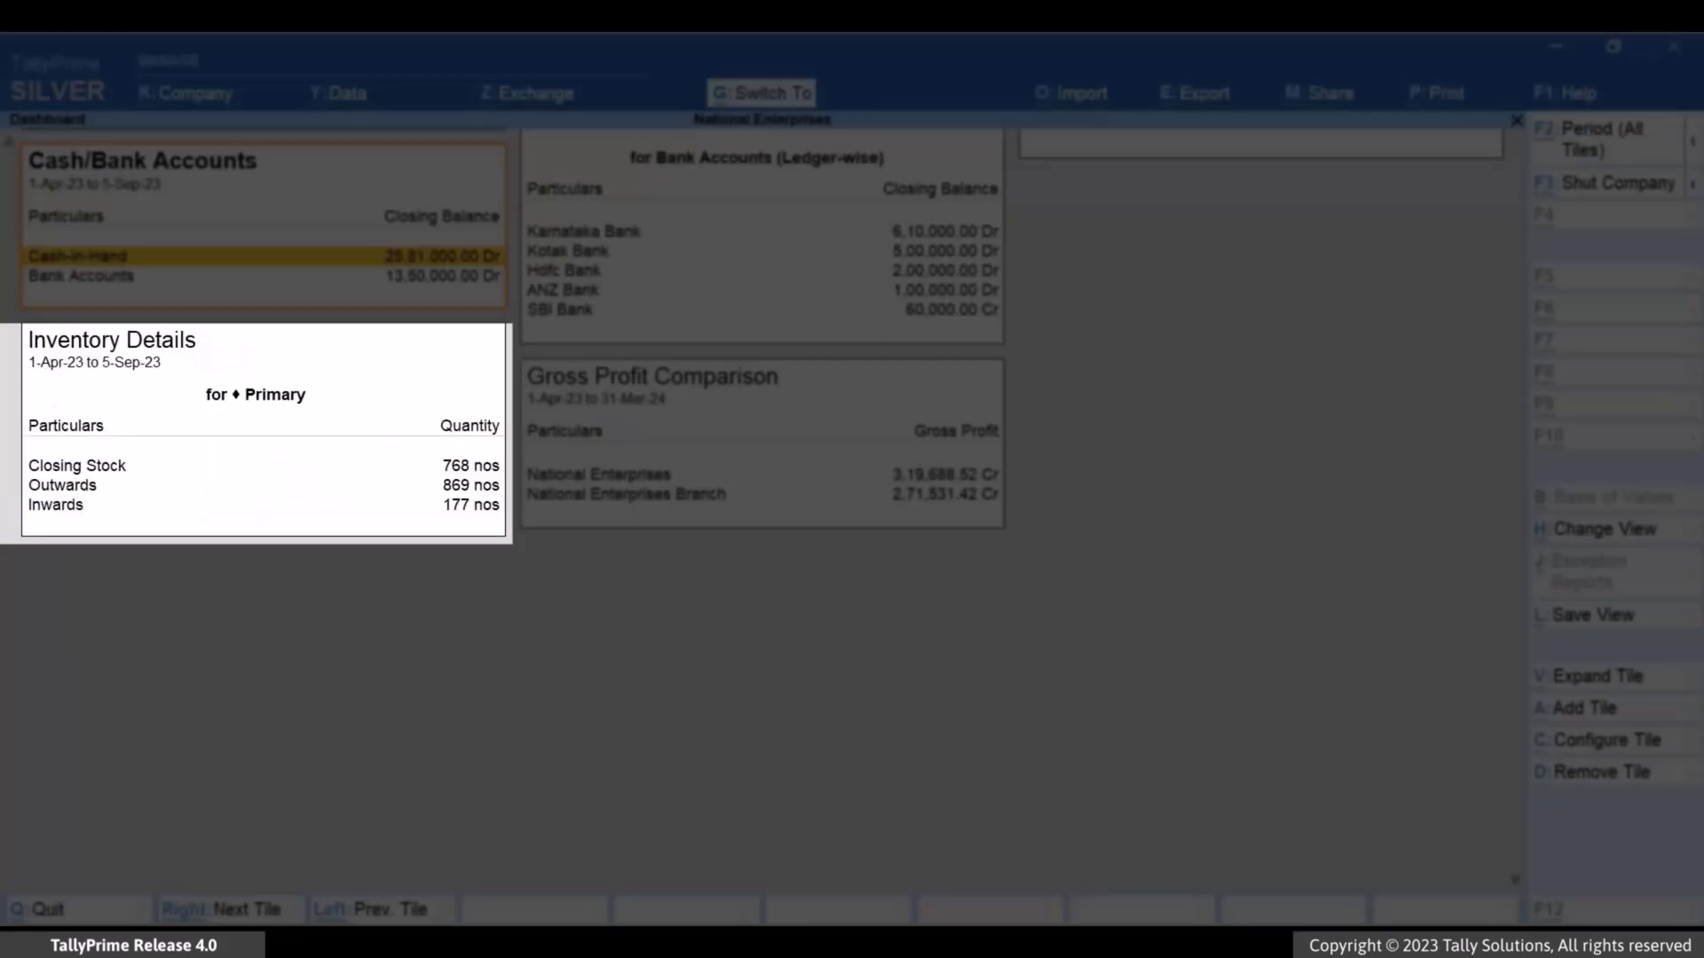
pyautogui.press('Down')
pyautogui.press('alt')
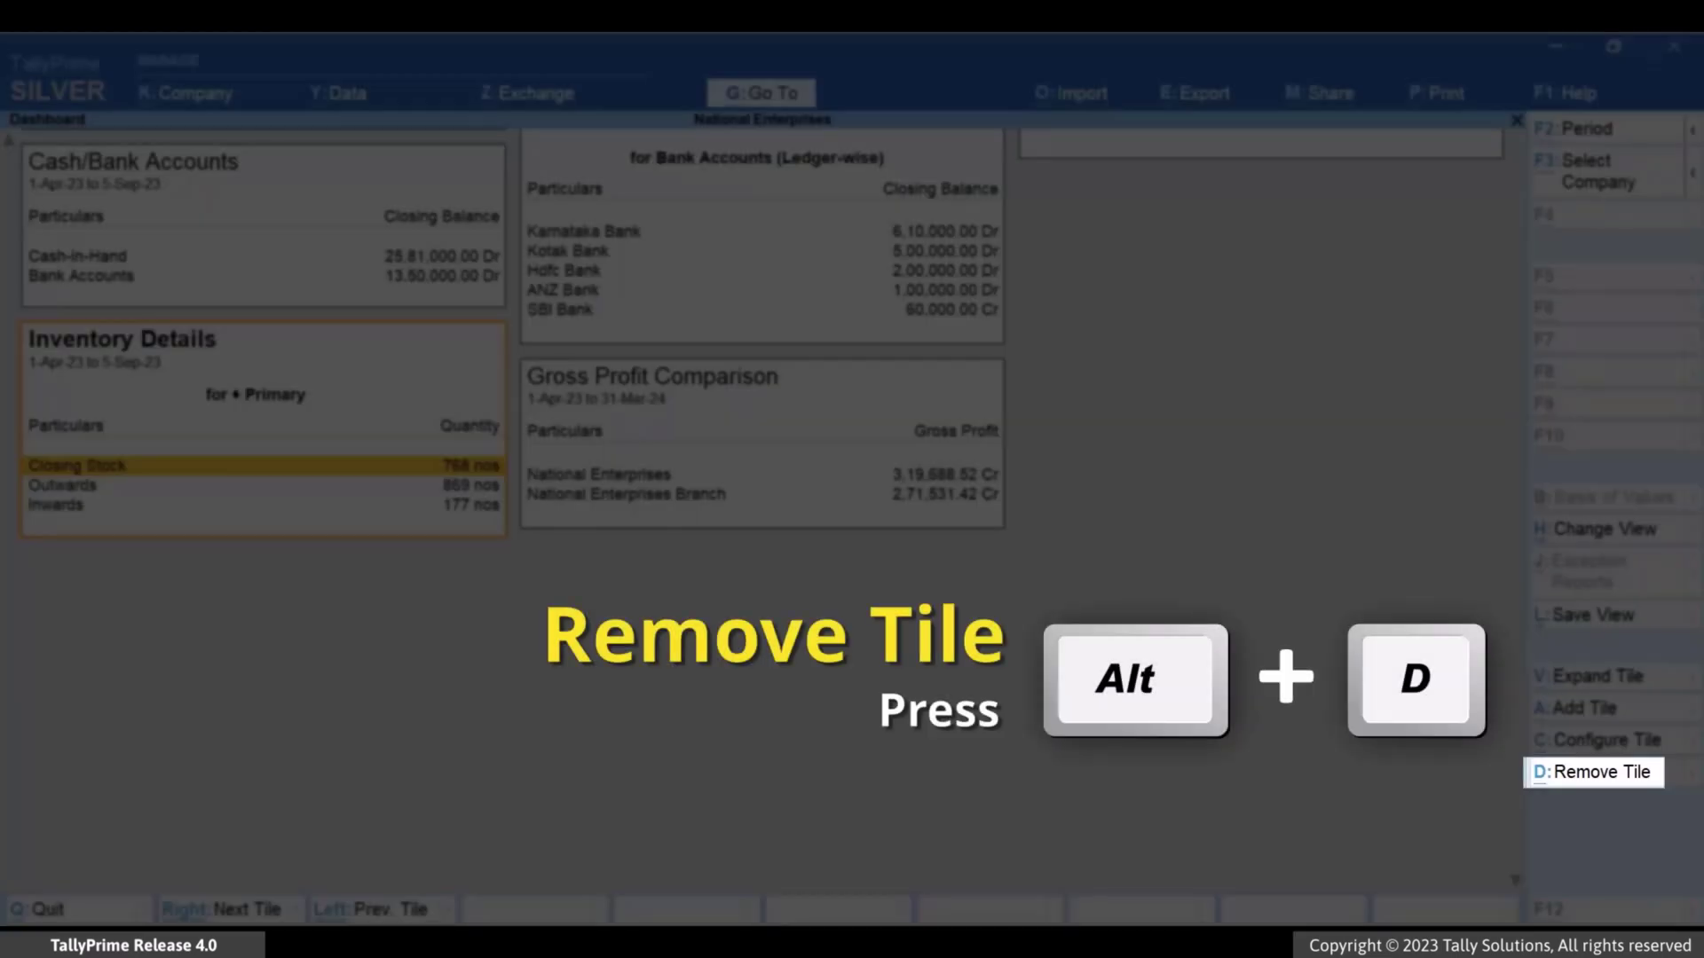
pyautogui.hotkey('alt', 'd')
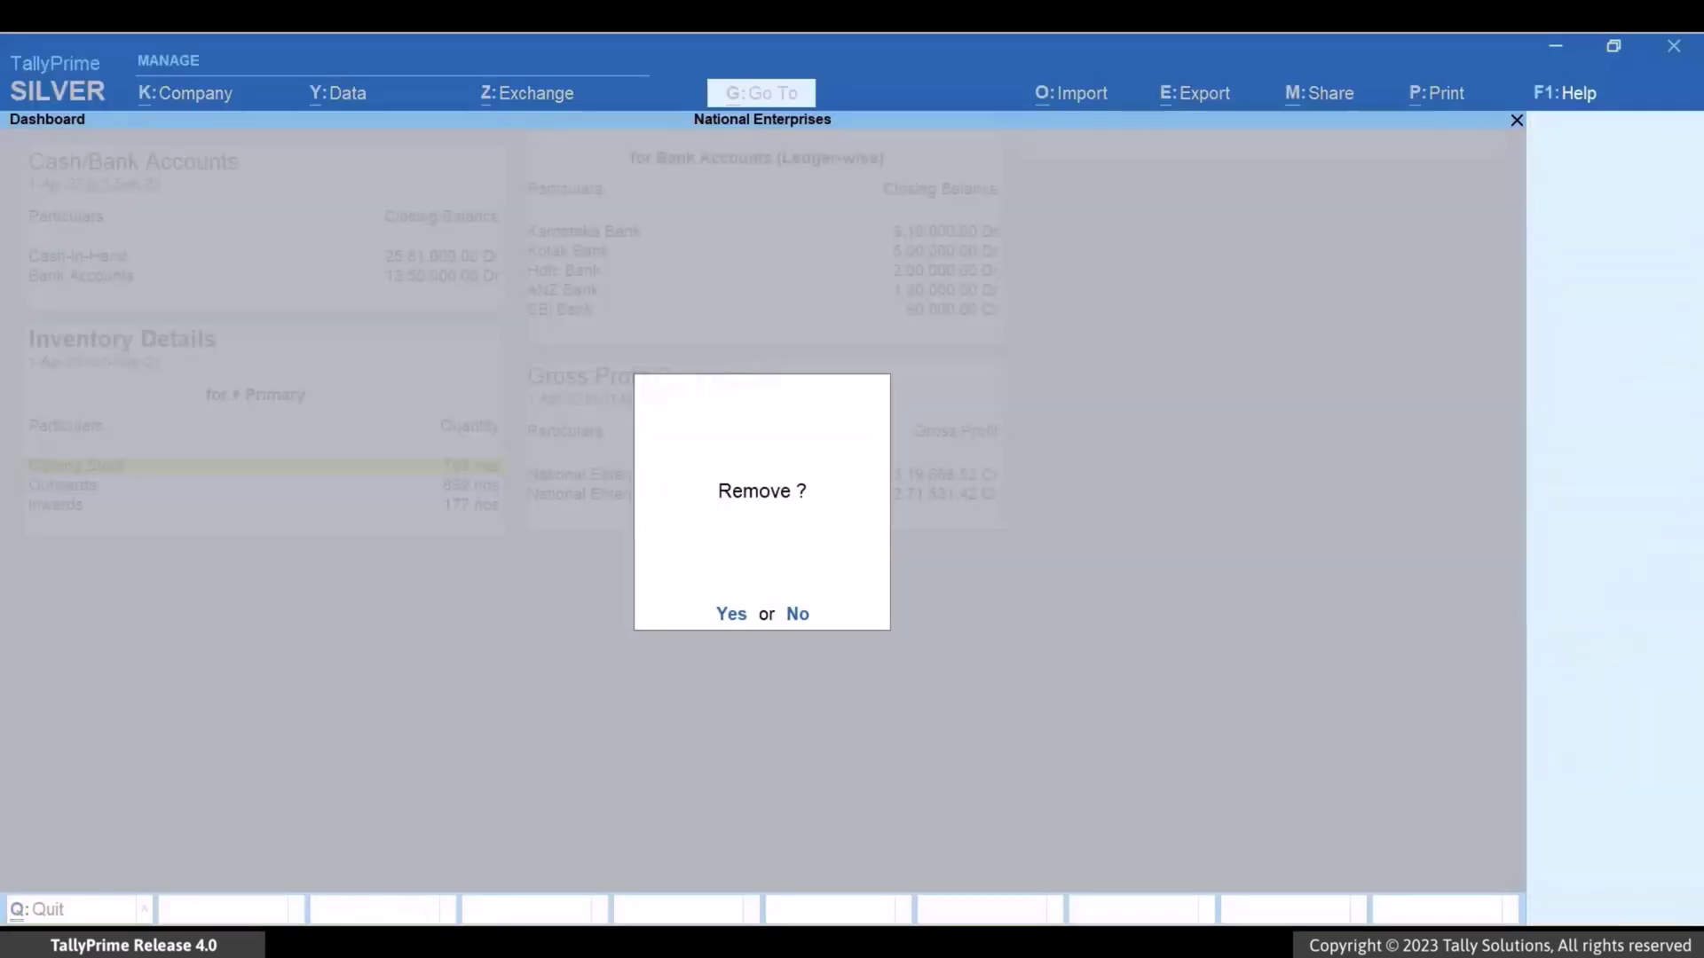
pyautogui.press('y')
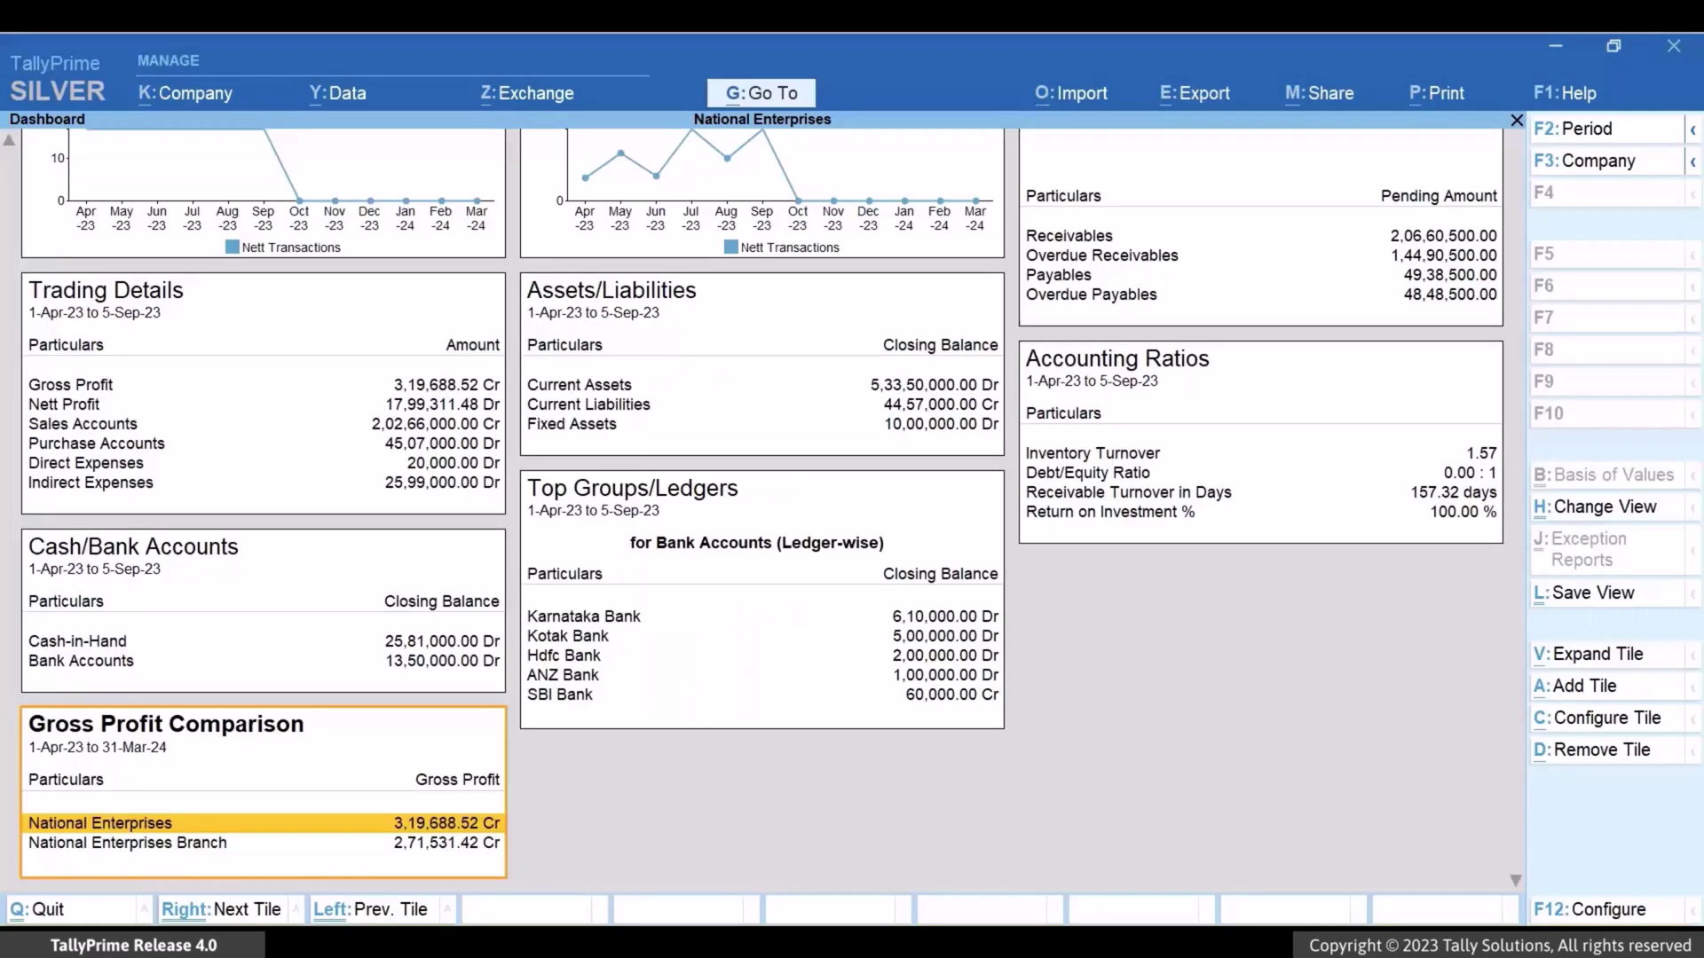